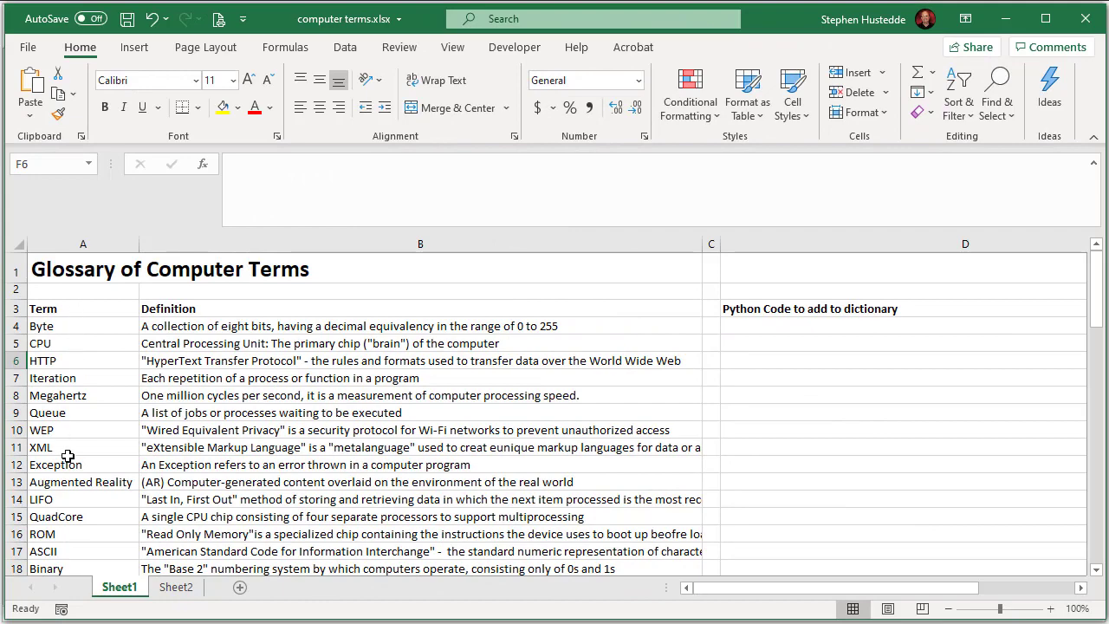
# - Scroll down through glossary rows 1–72 to Zettabyte, then back up to the top
pyautogui.moveTo(1097, 279); pyautogui.dragTo(1089, 559)
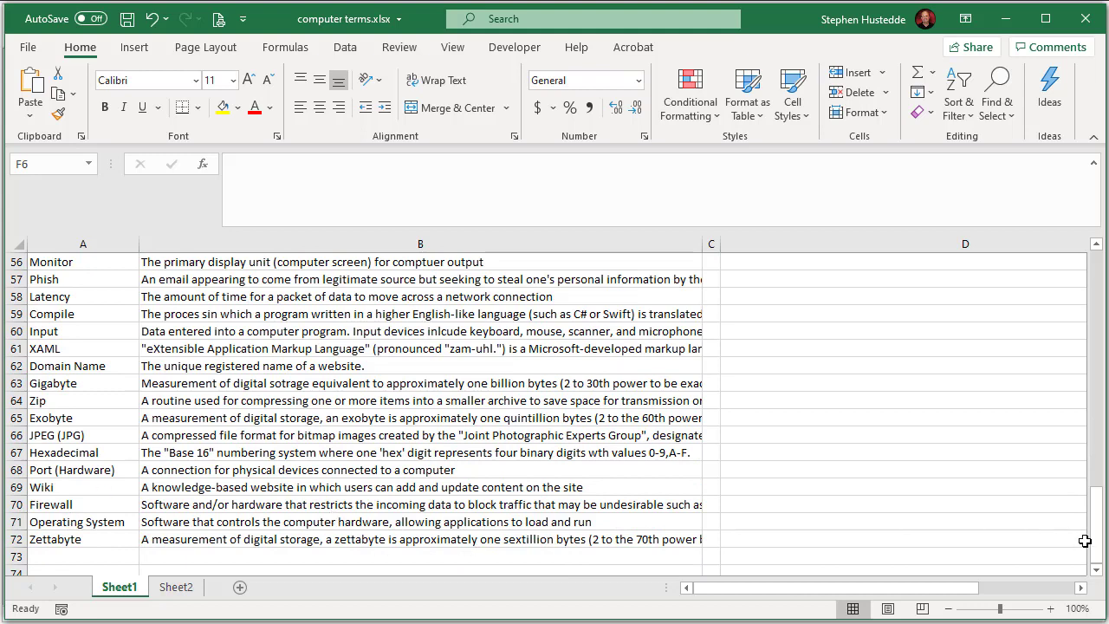
pyautogui.moveTo(1099, 536); pyautogui.dragTo(1098, 244)
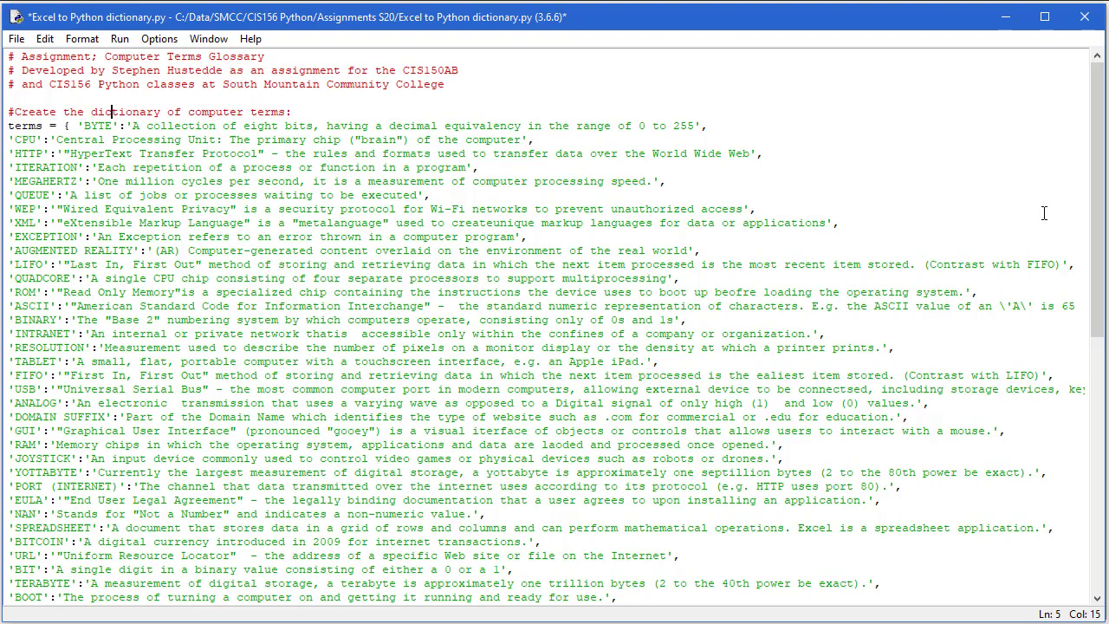
# - Scroll the script past the ZETTABYTE entry to the input() and print() lookup lines
pyautogui.moveTo(1101, 198); pyautogui.dragTo(1080, 421)
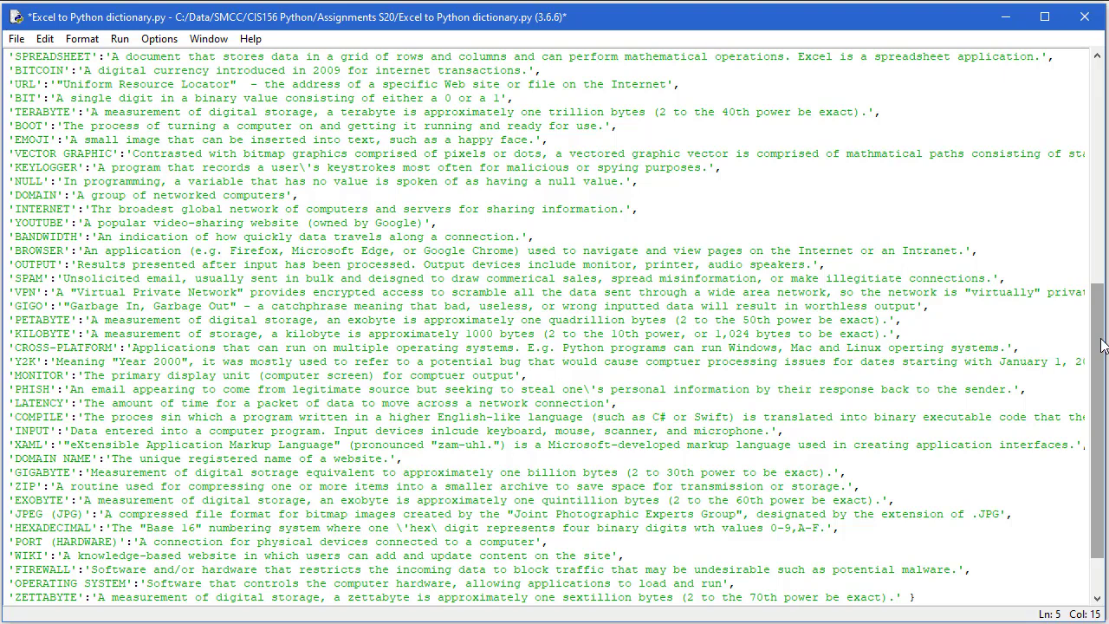
pyautogui.moveTo(1101, 345); pyautogui.dragTo(1099, 395)
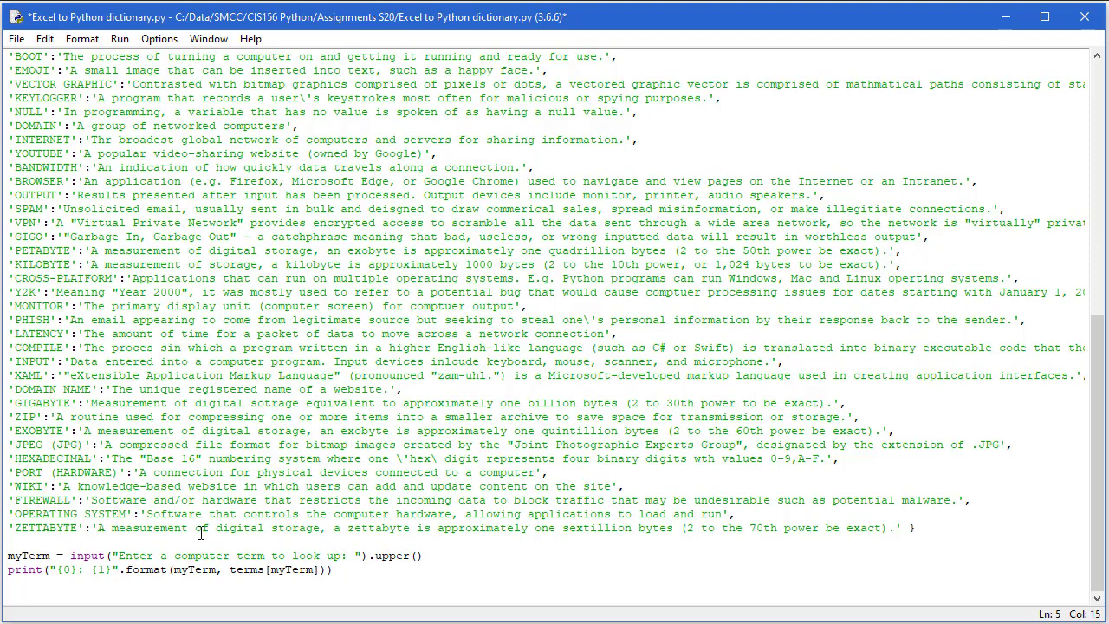
# - Run the glossary script and look up the term 'bit'
pyautogui.click(120, 39)
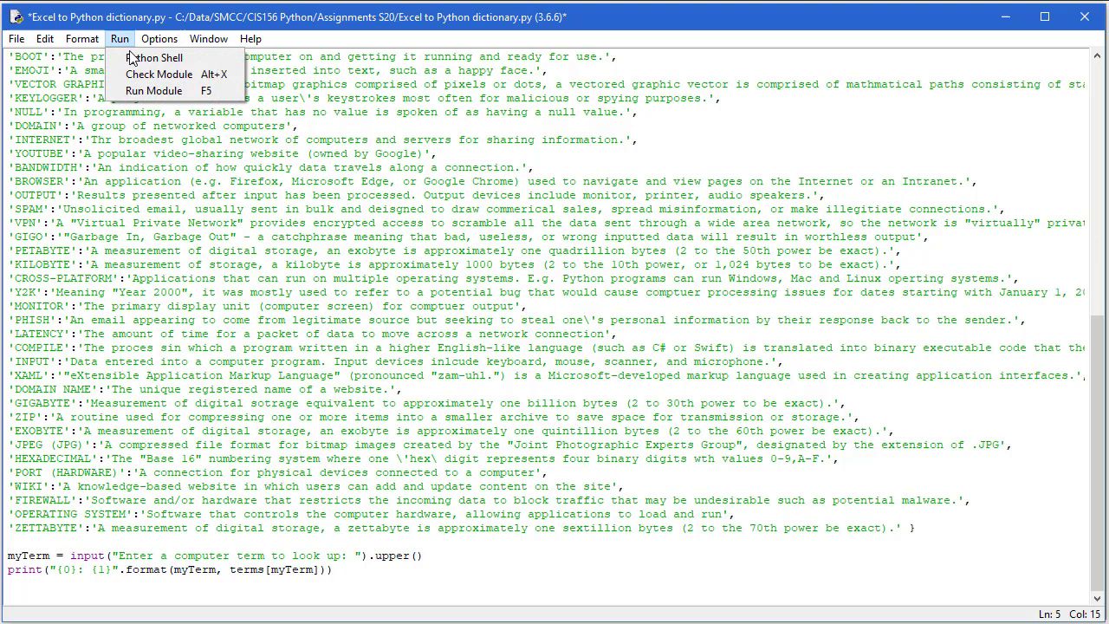
pyautogui.click(155, 93)
pyautogui.write('bit')
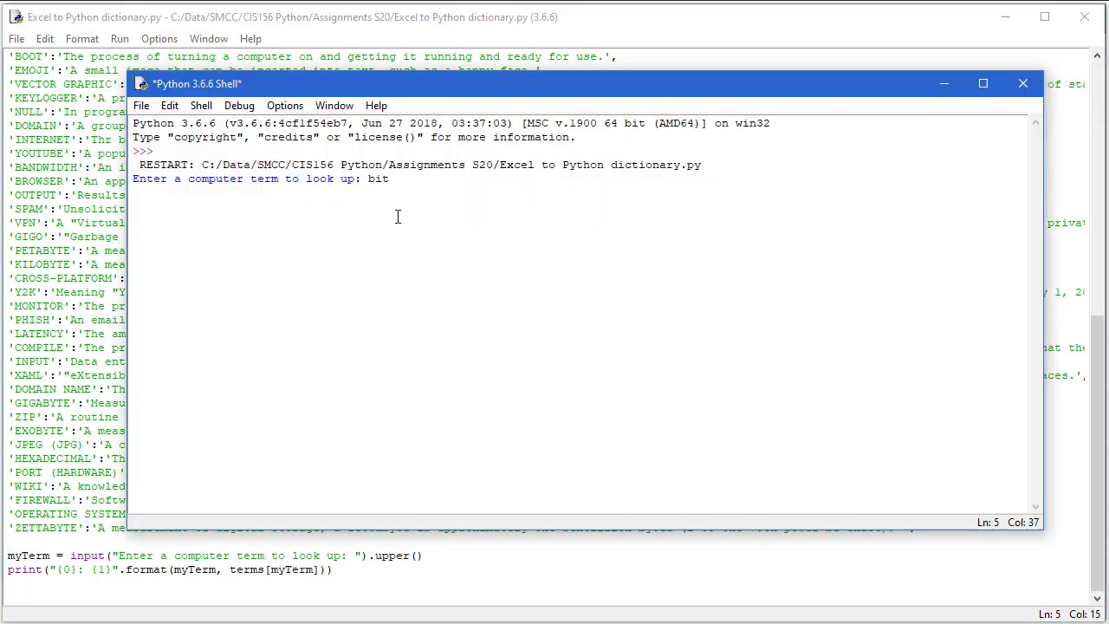
pyautogui.press('Return')
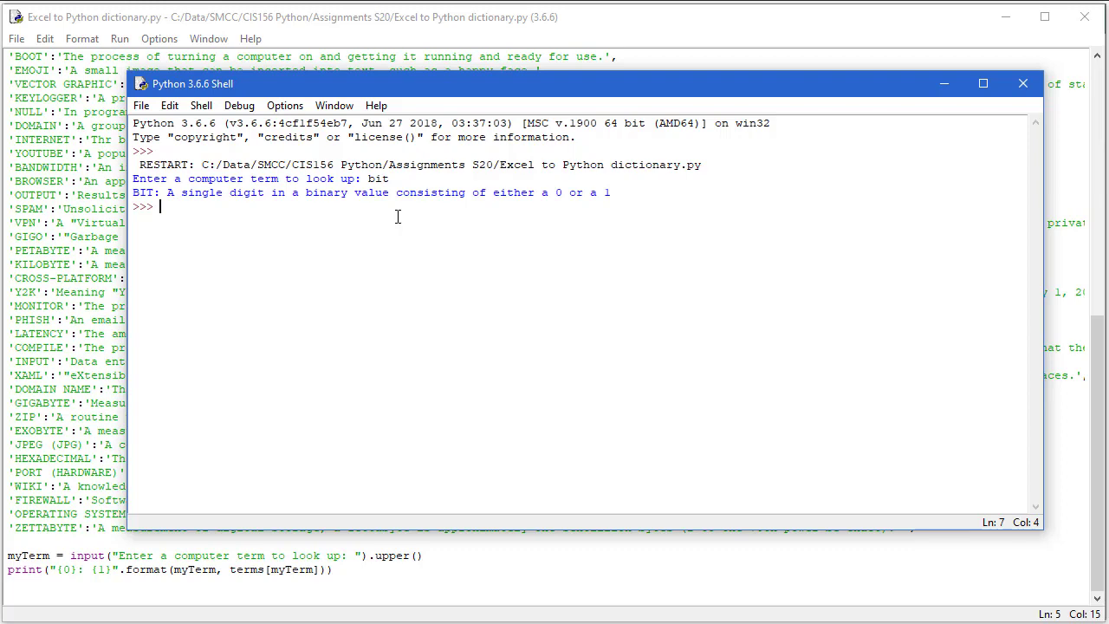
# - Run the script again to look up 'cross-platform', then close the shell
pyautogui.click(164, 54)
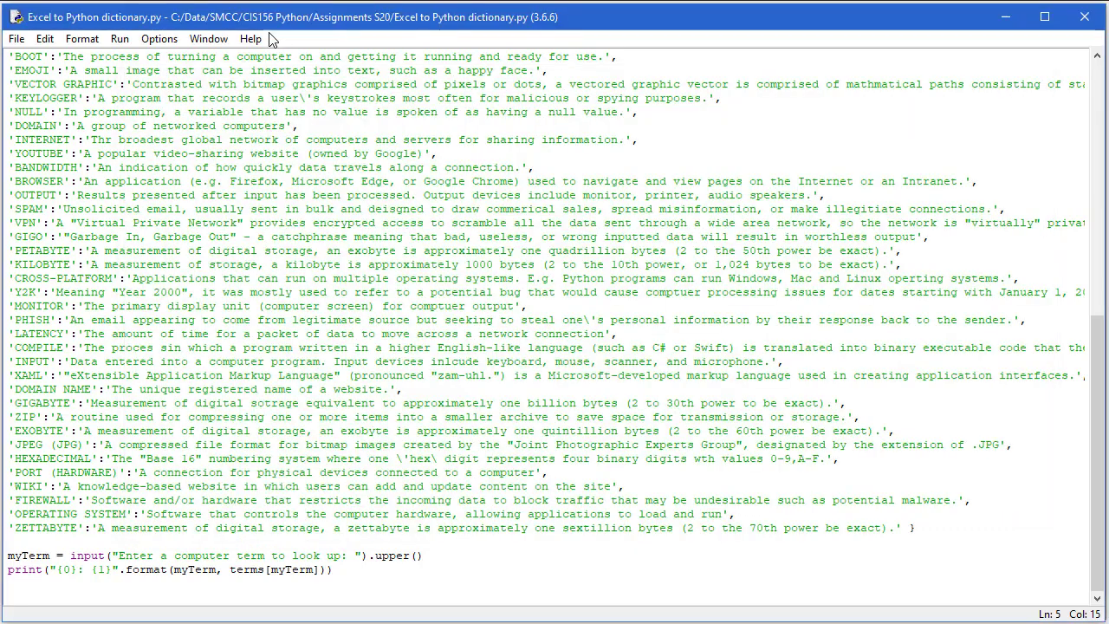
pyautogui.click(119, 38)
pyautogui.click(143, 90)
pyautogui.write('c')
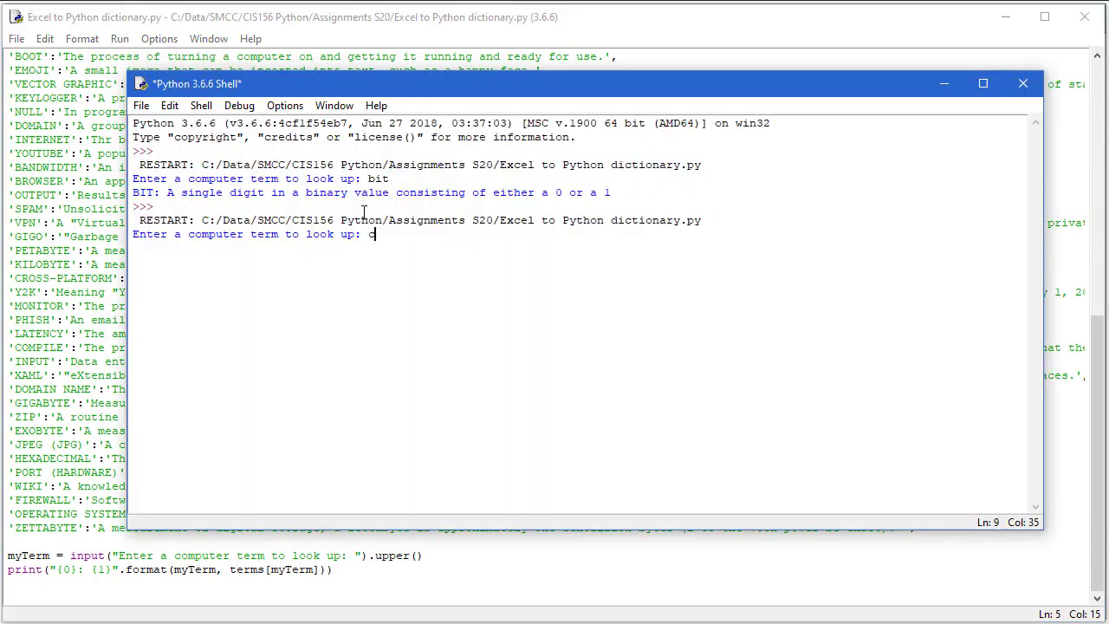
pyautogui.write('ross-platform')
pyautogui.press('Return')
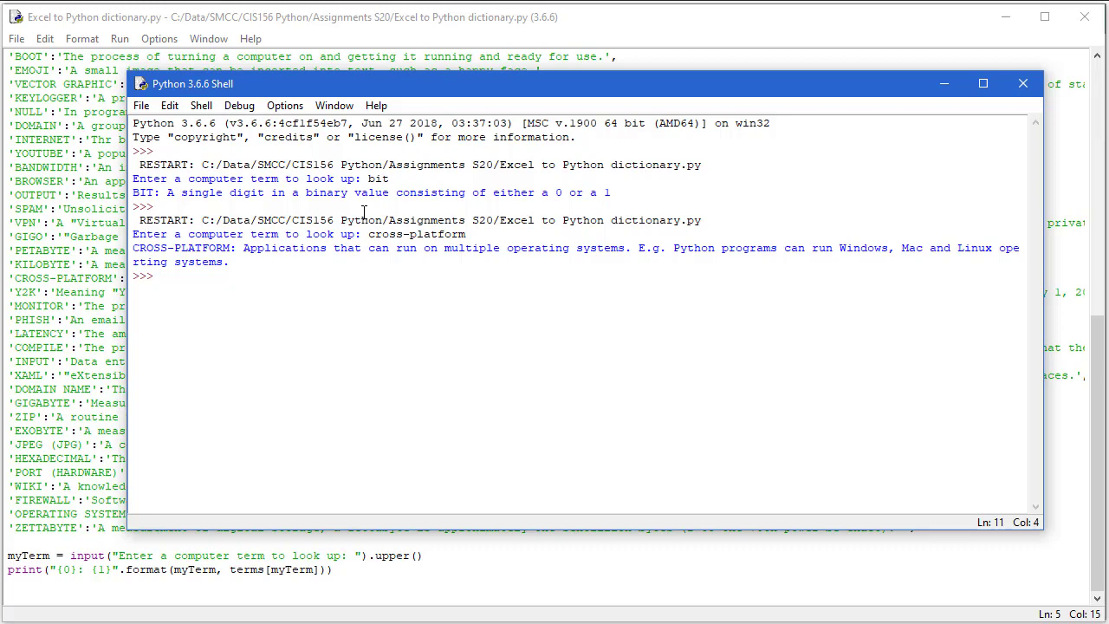
pyautogui.hotkey('alt', 'Tab')
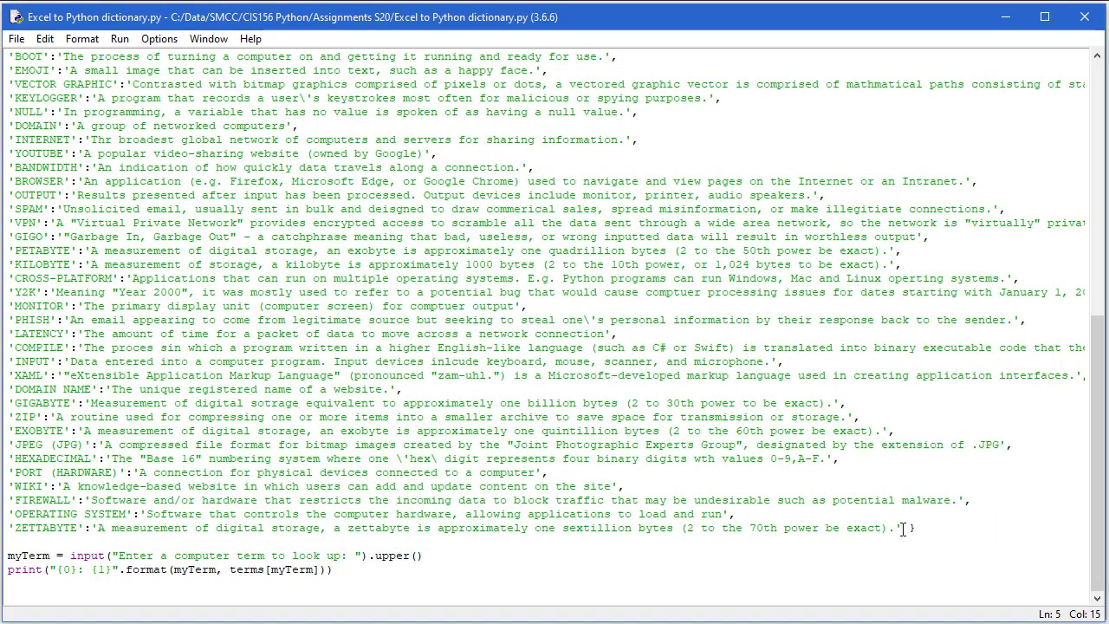
# - Select and delete every entry between the terms braces, leaving terms = { }
pyautogui.moveTo(902, 528); pyautogui.dragTo(77, 125)
pyautogui.press('Delete')
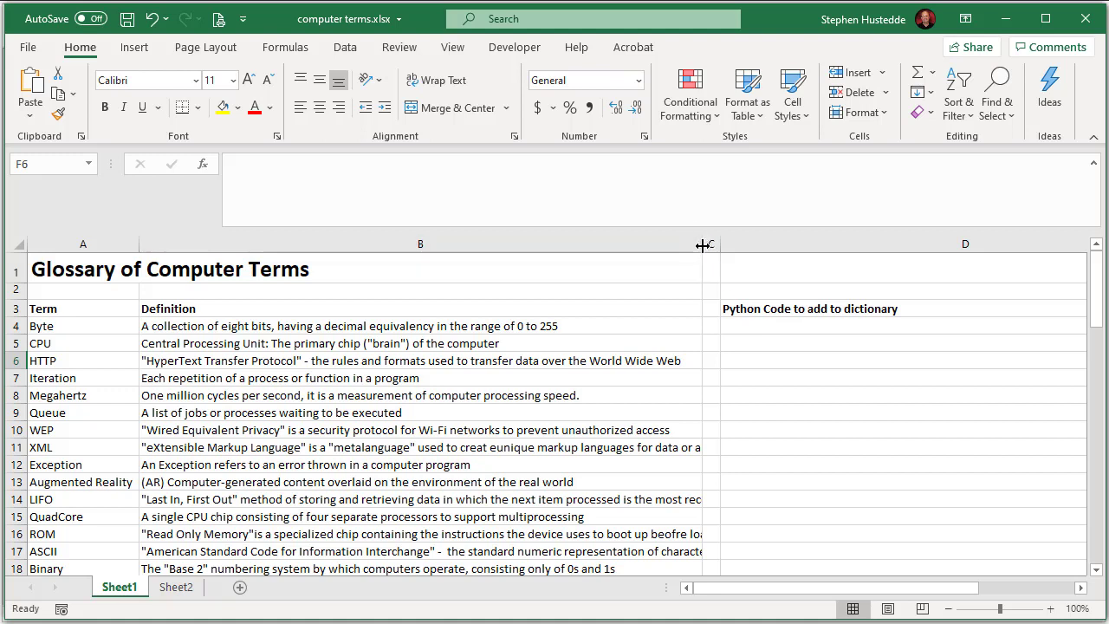
# - Narrow the Definition column and build a D4 formula joining A4 and B4 into a quoted dictionary entry
pyautogui.moveTo(703, 244); pyautogui.dragTo(491, 256)
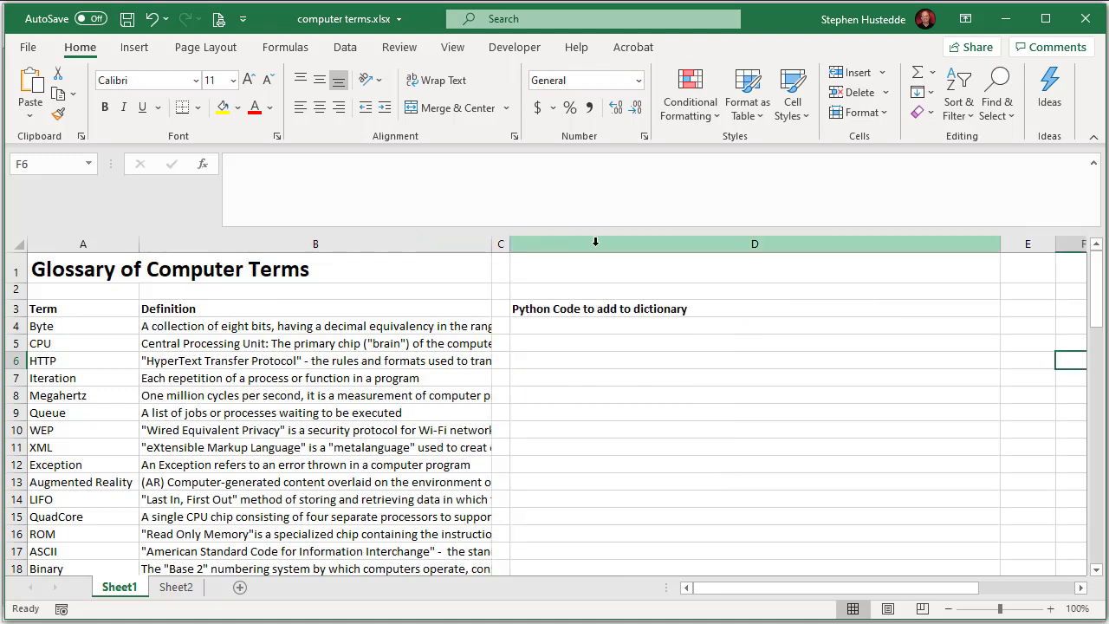
pyautogui.click(572, 325)
pyautogui.click(307, 168)
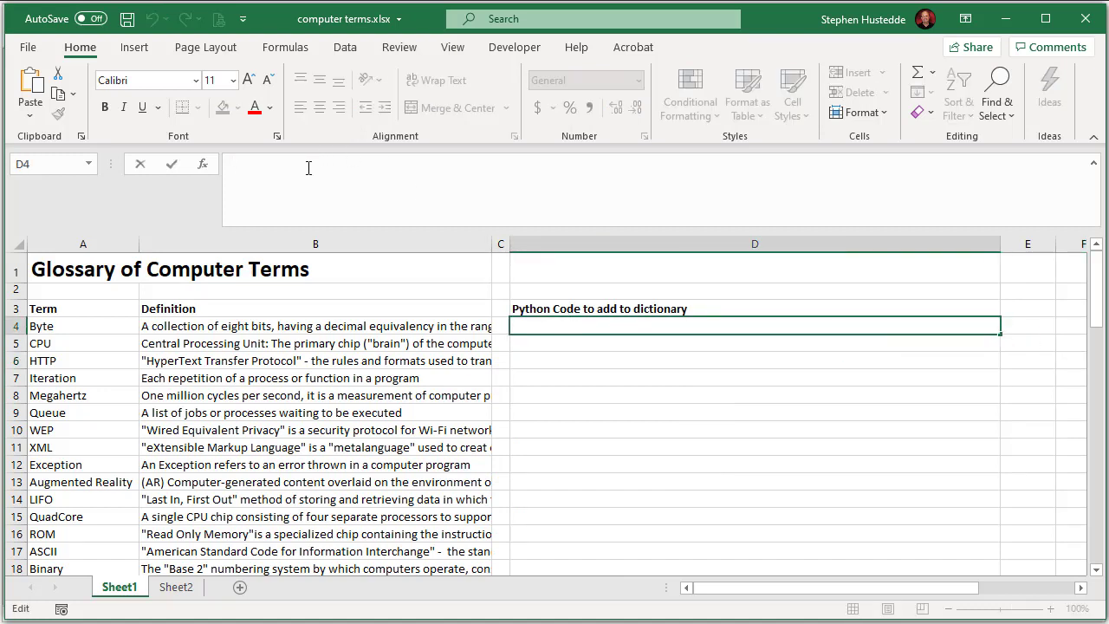
pyautogui.write('=')
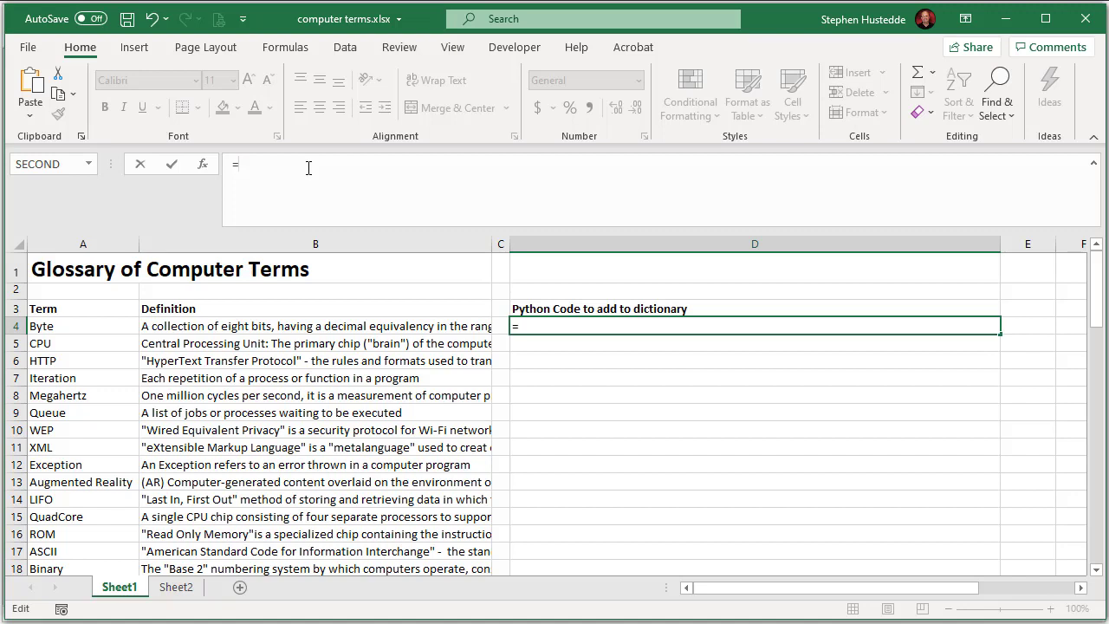
pyautogui.write('""""&')
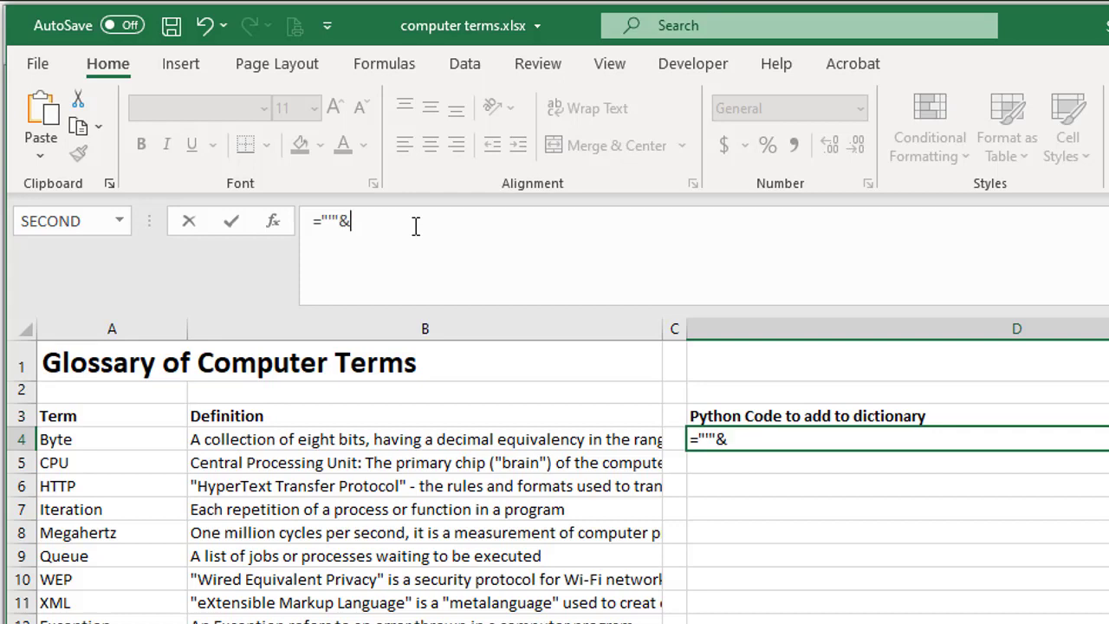
pyautogui.click(108, 437)
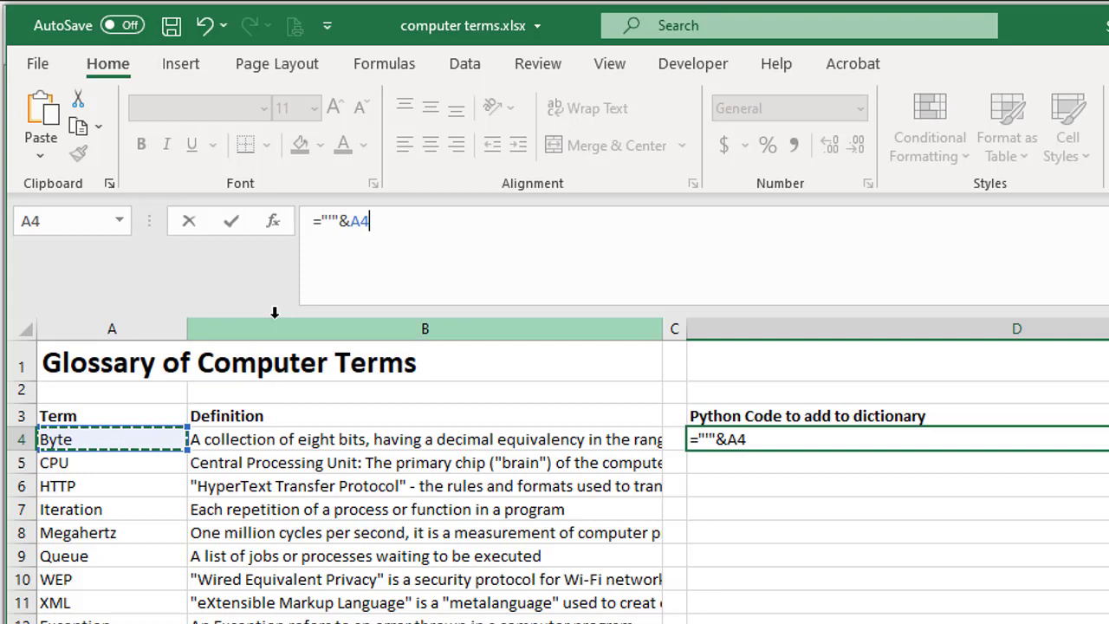
pyautogui.write('&')
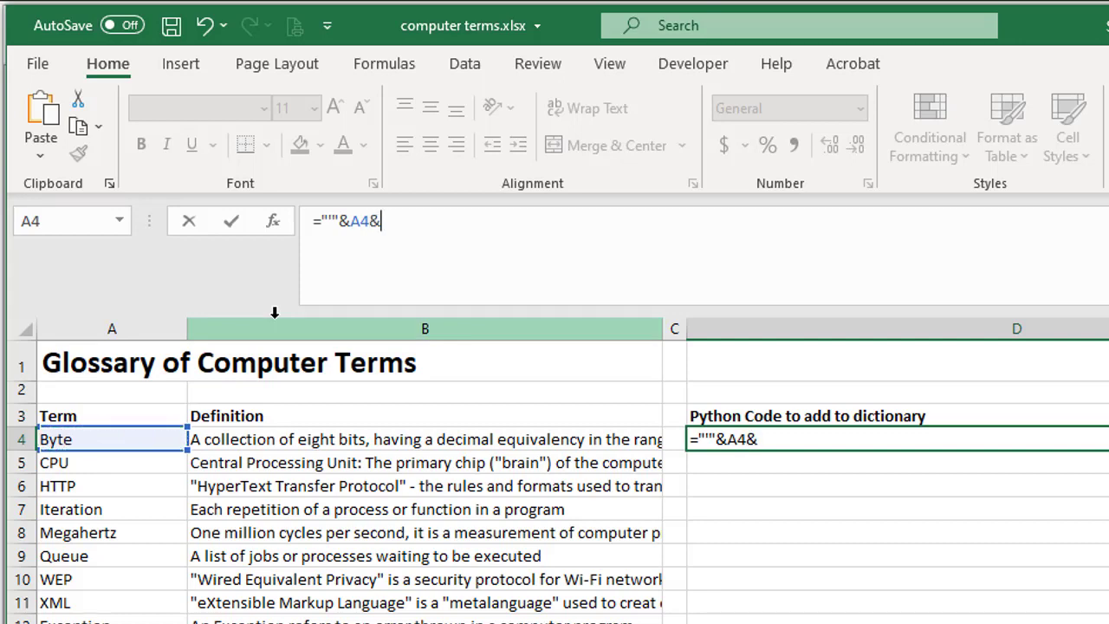
pyautogui.write('"')
pyautogui.write('"')
pyautogui.write(':\'"&')
pyautogui.click(273, 438)
pyautogui.write('&')
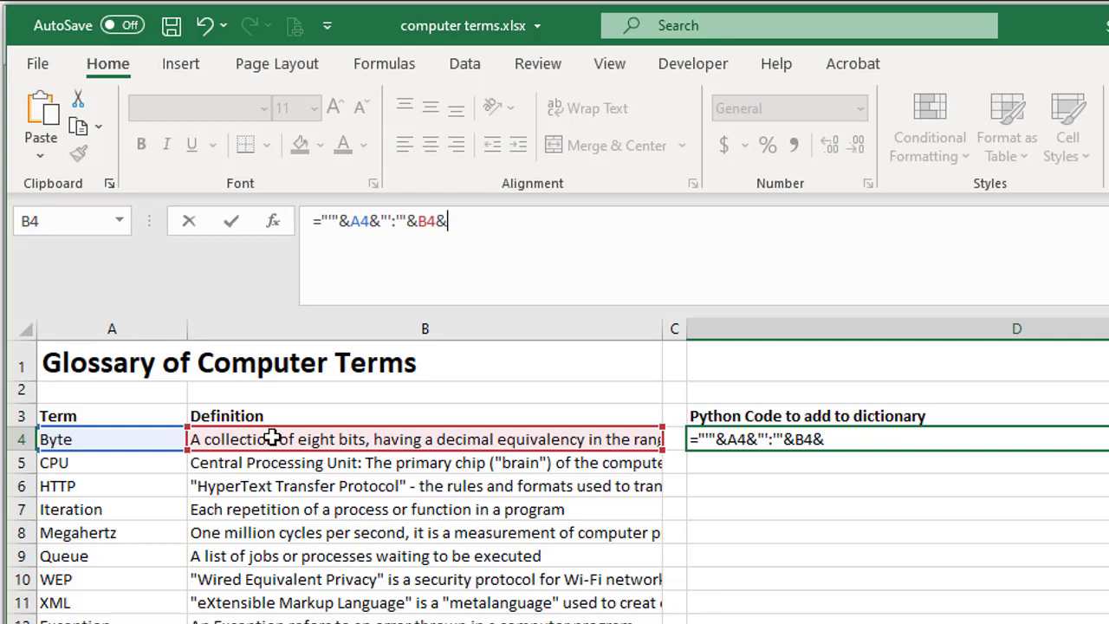
pyautogui.write('""", "')
# - Wrap the A4 reference in UPPER() inside the D4 formula
pyautogui.click(352, 223)
pyautogui.write('upper(')
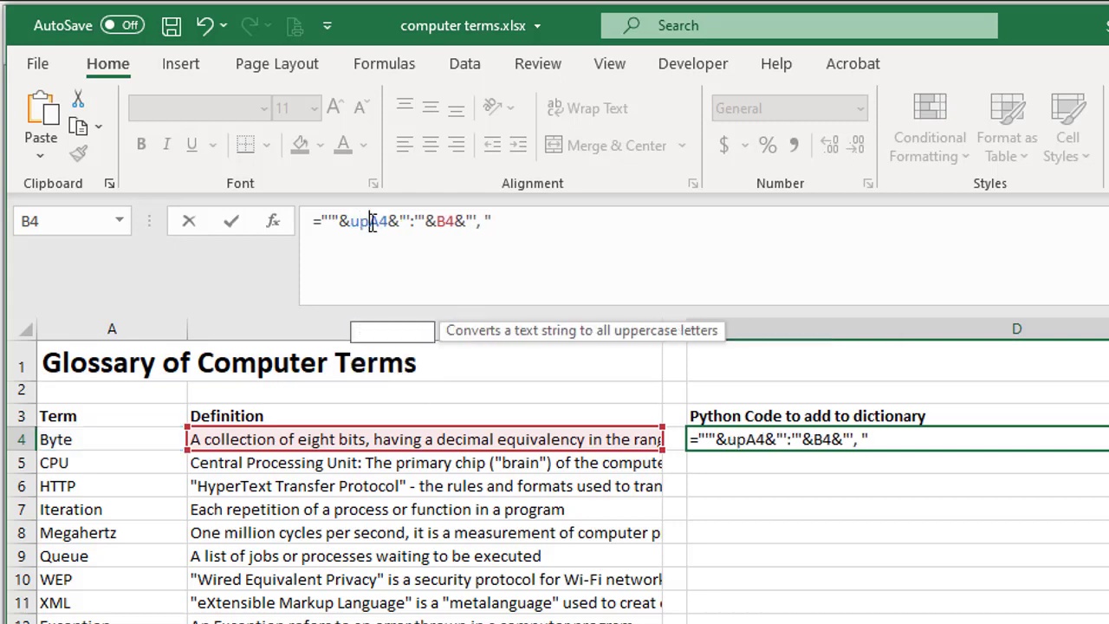
pyautogui.click(419, 223)
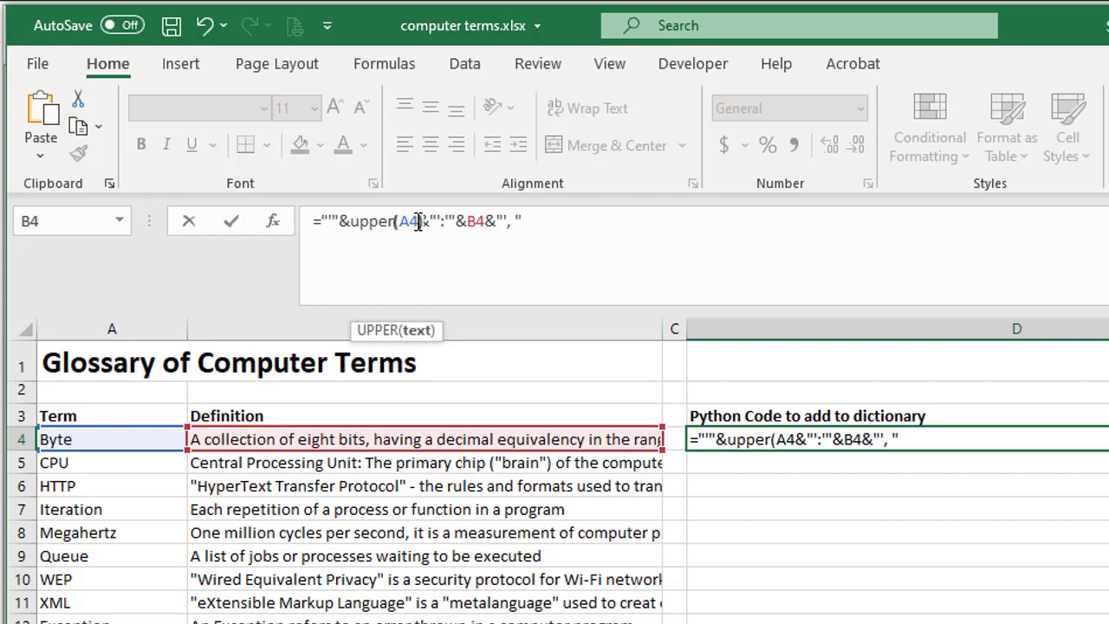
pyautogui.write(')')
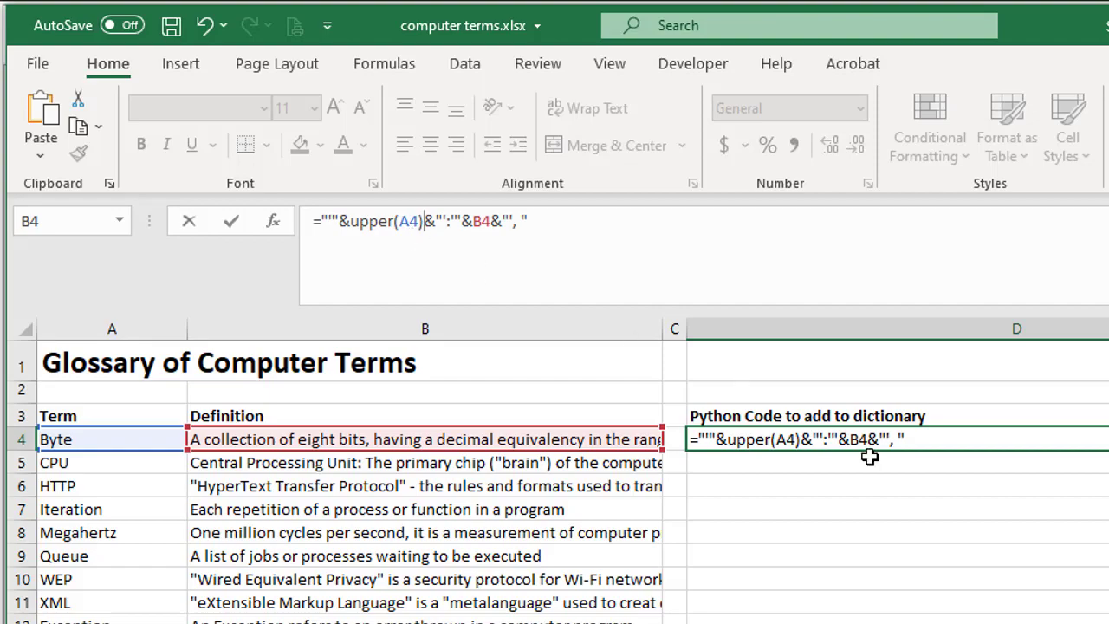
# - Commit the D4 formula and fill it down column D through row 72
pyautogui.press('Return')
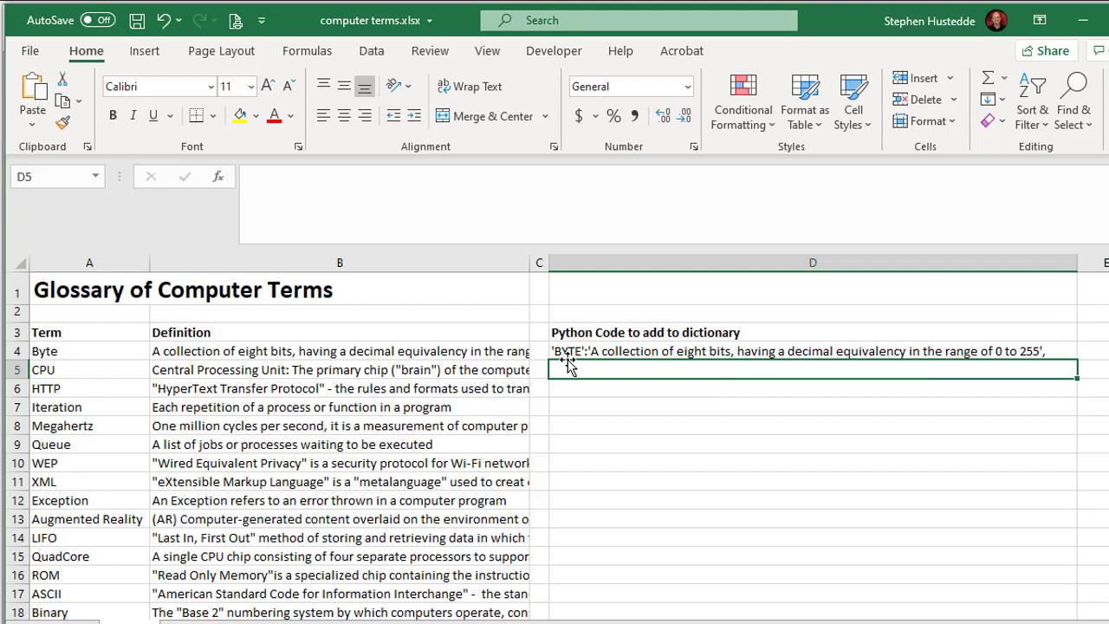
pyautogui.click(884, 352)
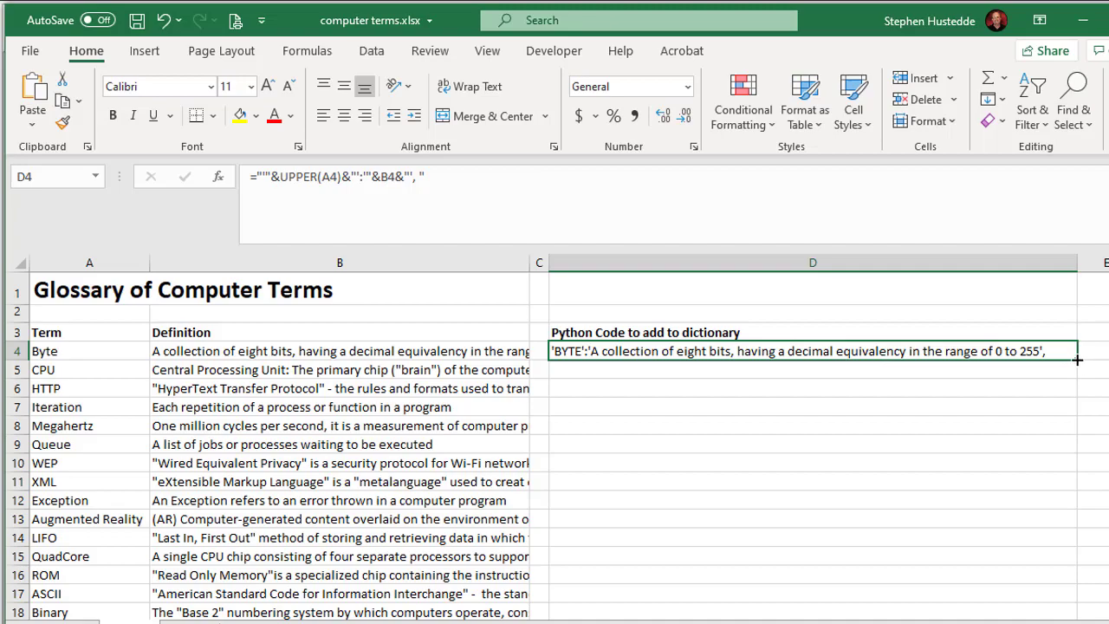
pyautogui.moveTo(1077, 358); pyautogui.dragTo(1072, 571)
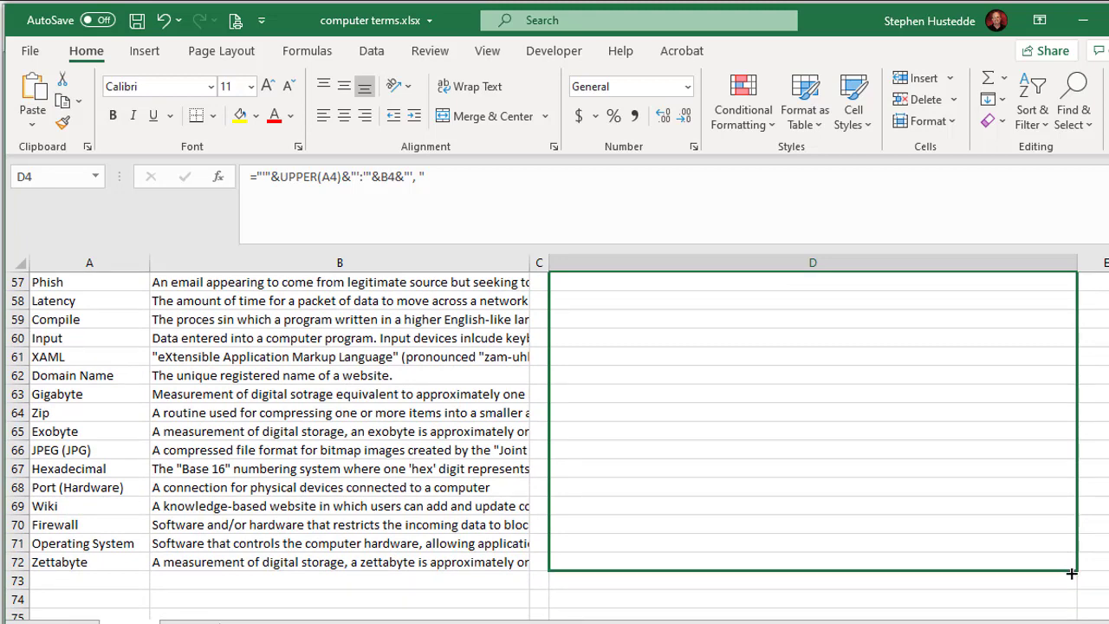
pyautogui.moveTo(1072, 573); pyautogui.dragTo(1072, 573)
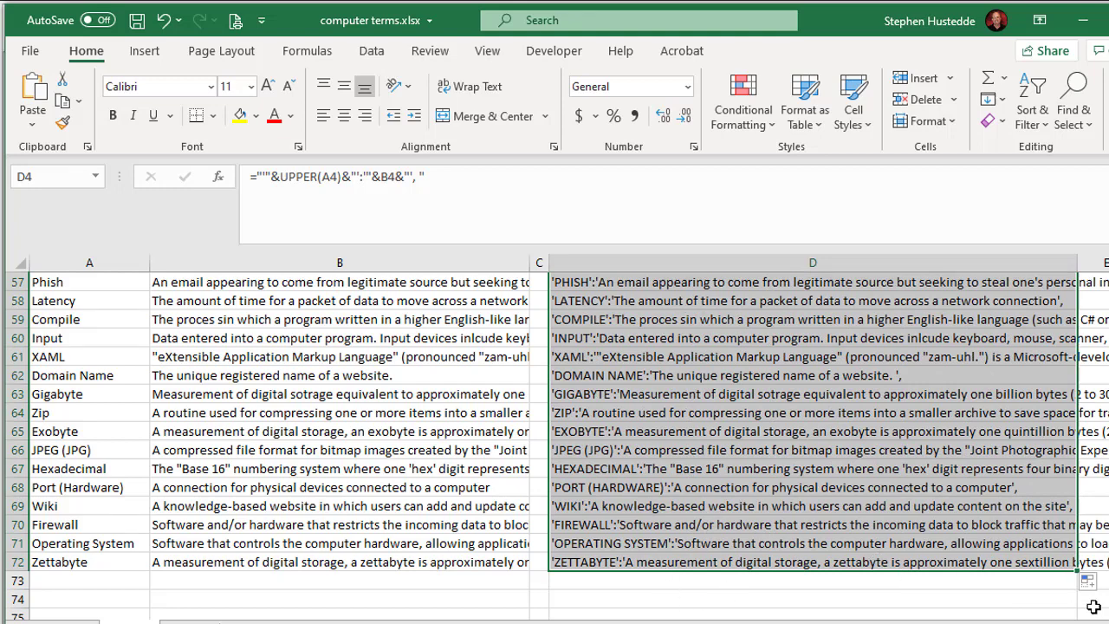
# - Copy the generated dictionary entries from column D and return to the IDLE script
pyautogui.scroll(19, 692, 374)
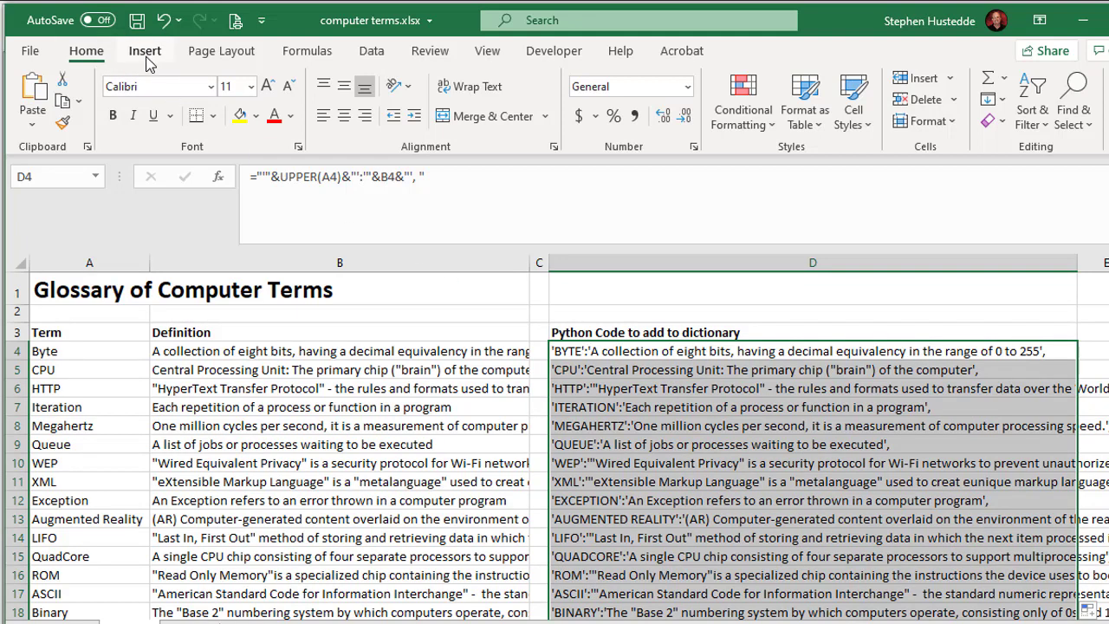
pyautogui.hotkey('ctrl', 'c')
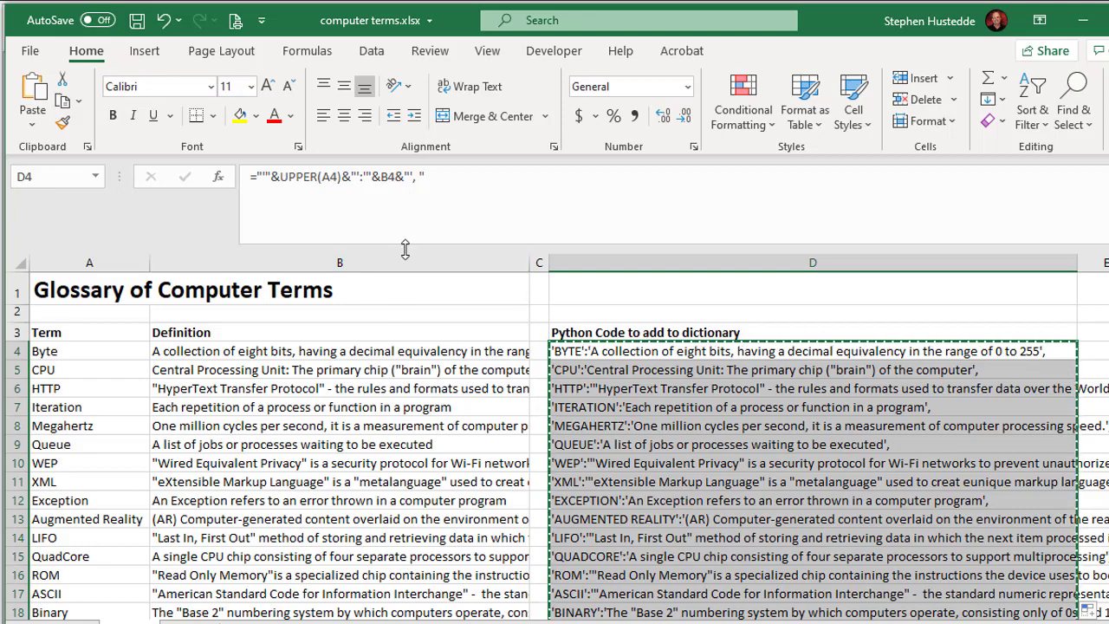
pyautogui.hotkey('alt', 'Tab')
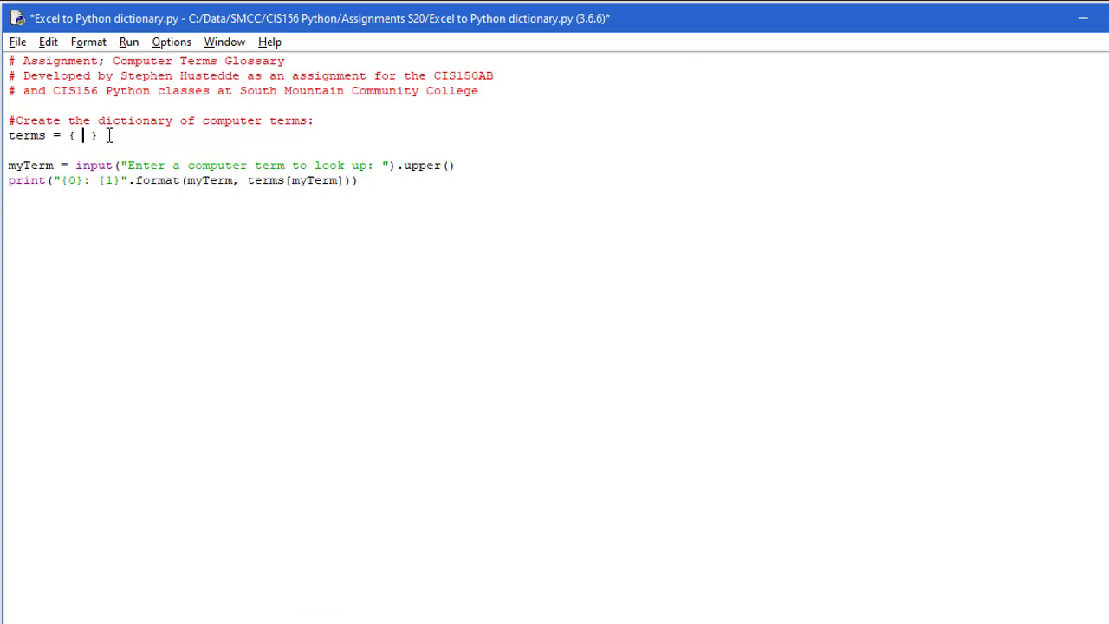
# - Paste the Excel-generated entries, BYTE through ZETTABYTE, between the braces of terms = { }
pyautogui.hotkey('ctrl', 'v')
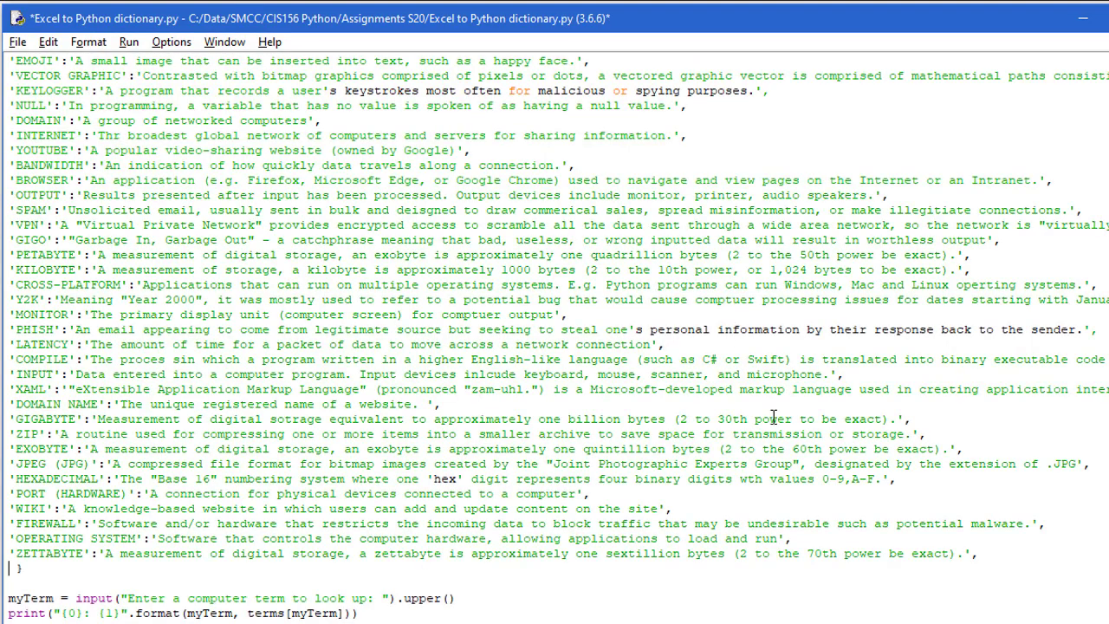
pyautogui.scroll(15, 555, 330)
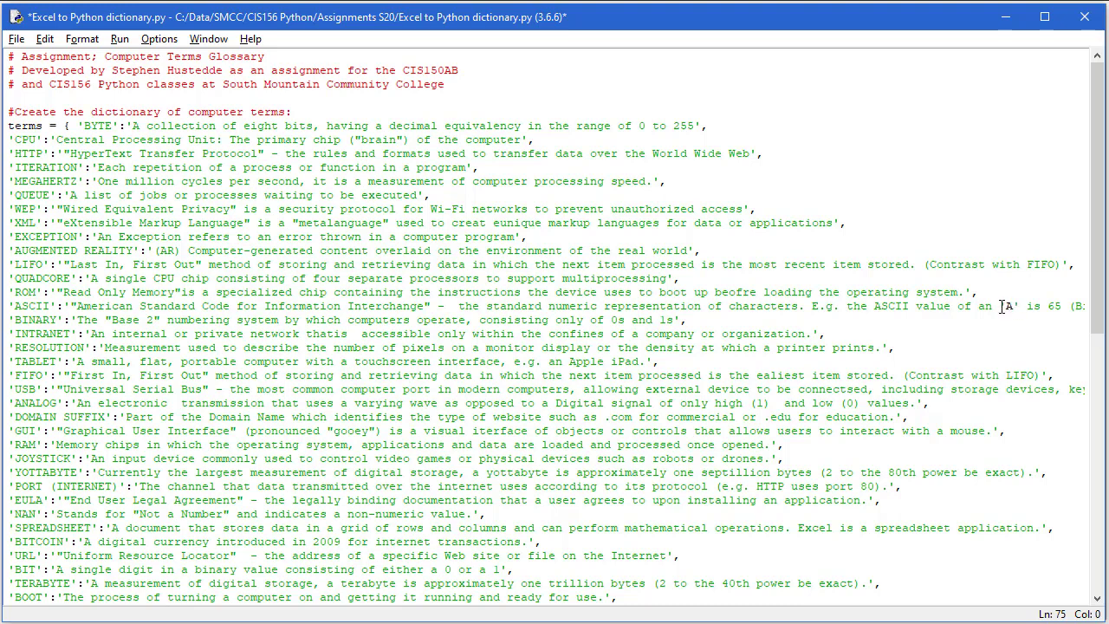
# - Escape the apostrophes around A in the ASCII definition as \'A\'
pyautogui.click(1002, 306)
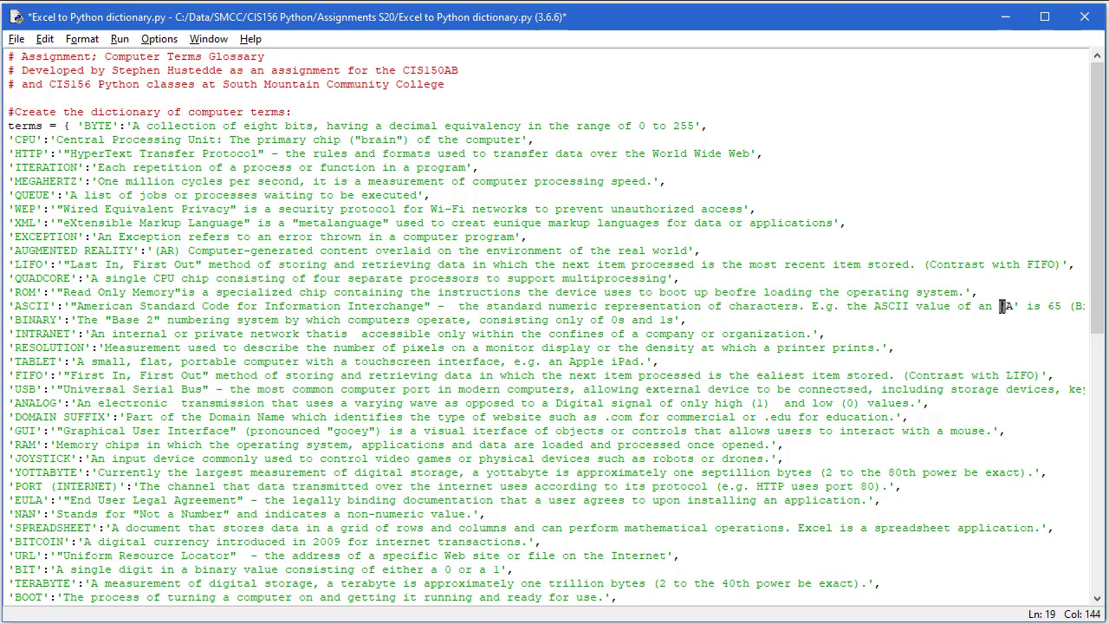
pyautogui.press('Left')
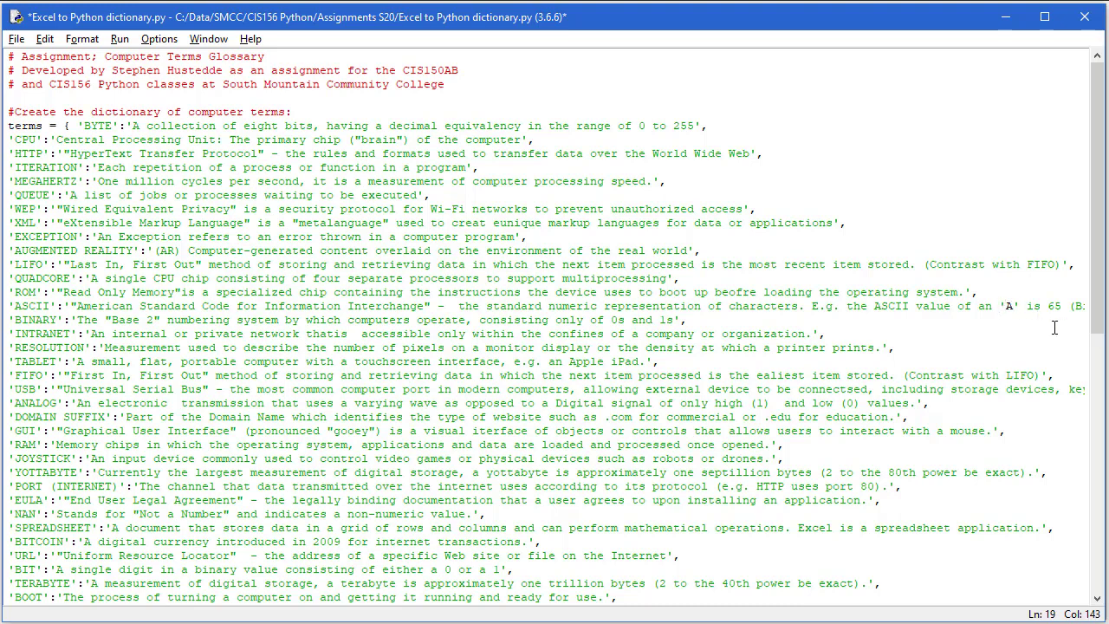
pyautogui.write('\\')
pyautogui.press('Right')
pyautogui.press('Right')
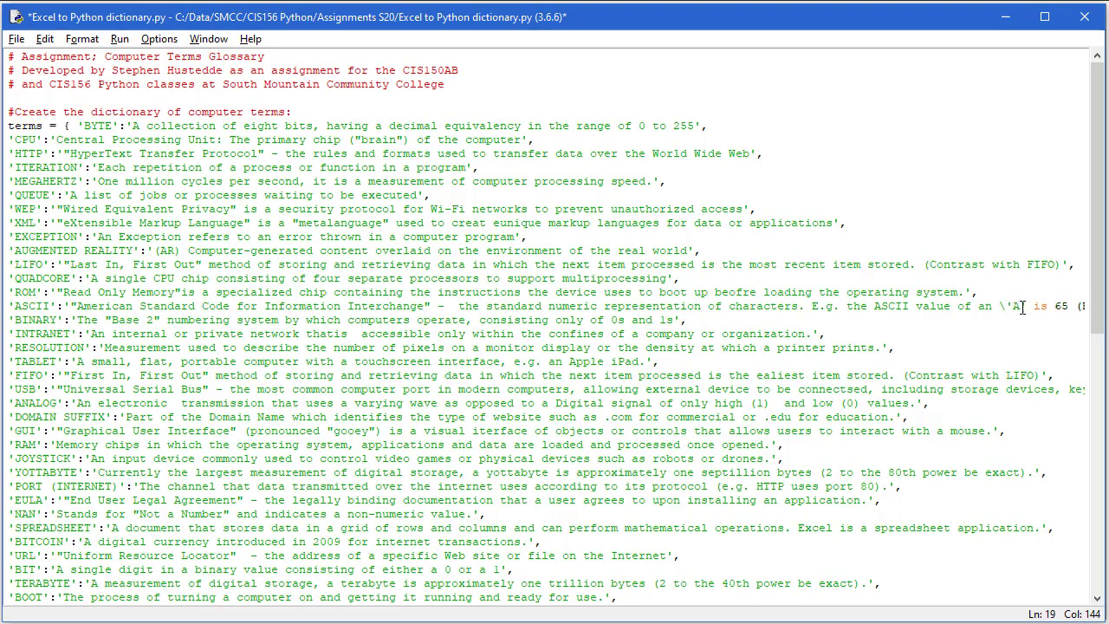
pyautogui.write('\\')
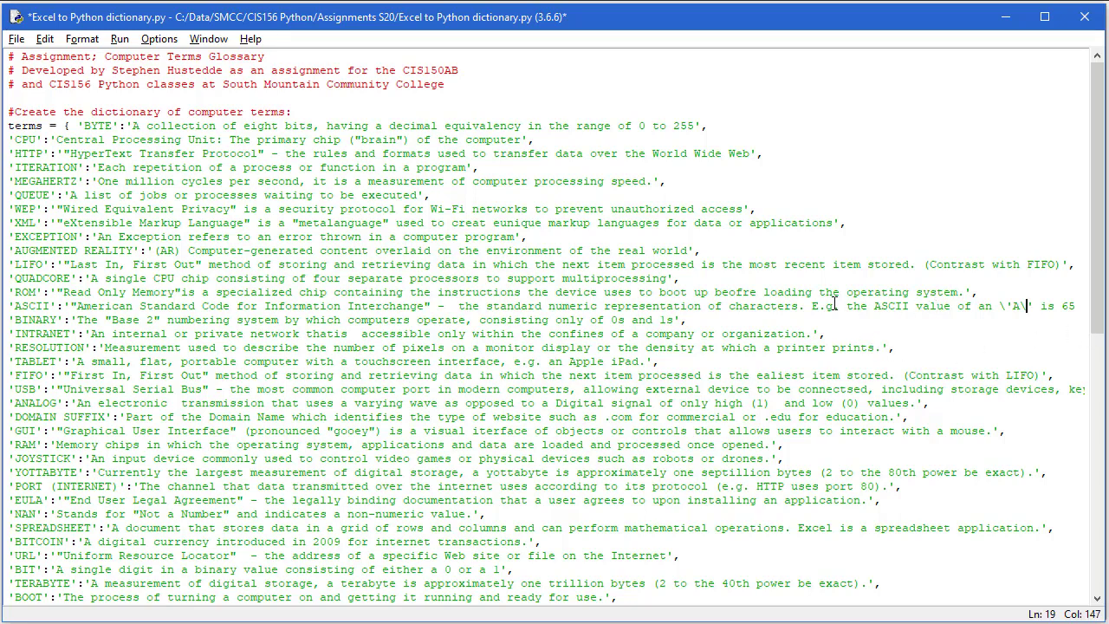
# - Escape the apostrophes in user\'s on KEYLOGGER and one\'s on PHISH
pyautogui.scroll(-1, 654, 320)
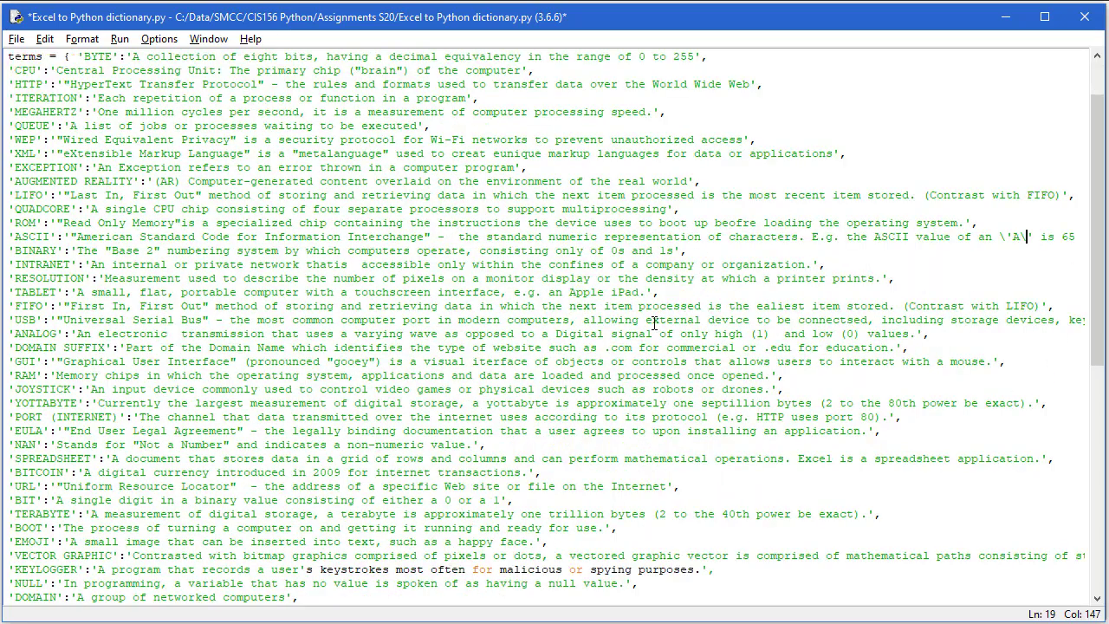
pyautogui.scroll(-1, 654, 320)
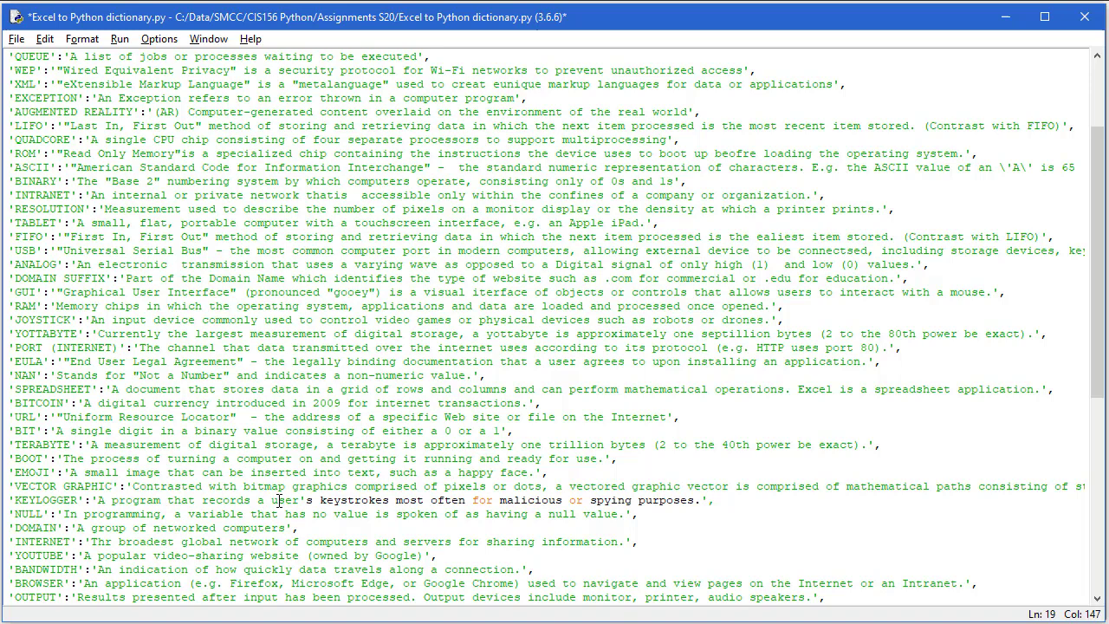
pyautogui.click(300, 501)
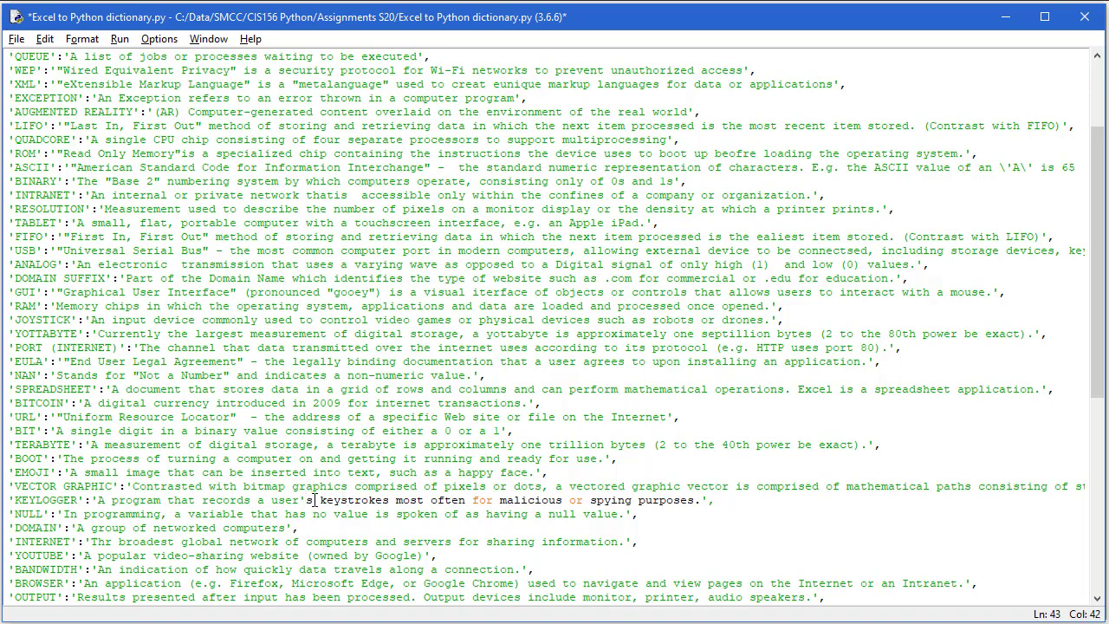
pyautogui.write('\\')
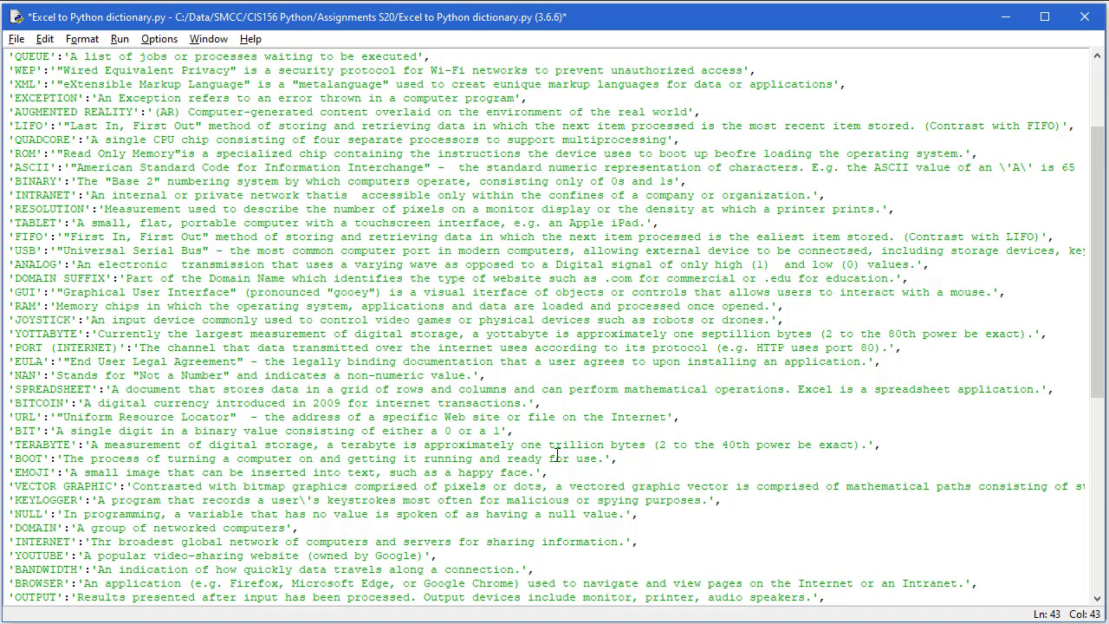
pyautogui.scroll(-5, 560, 429)
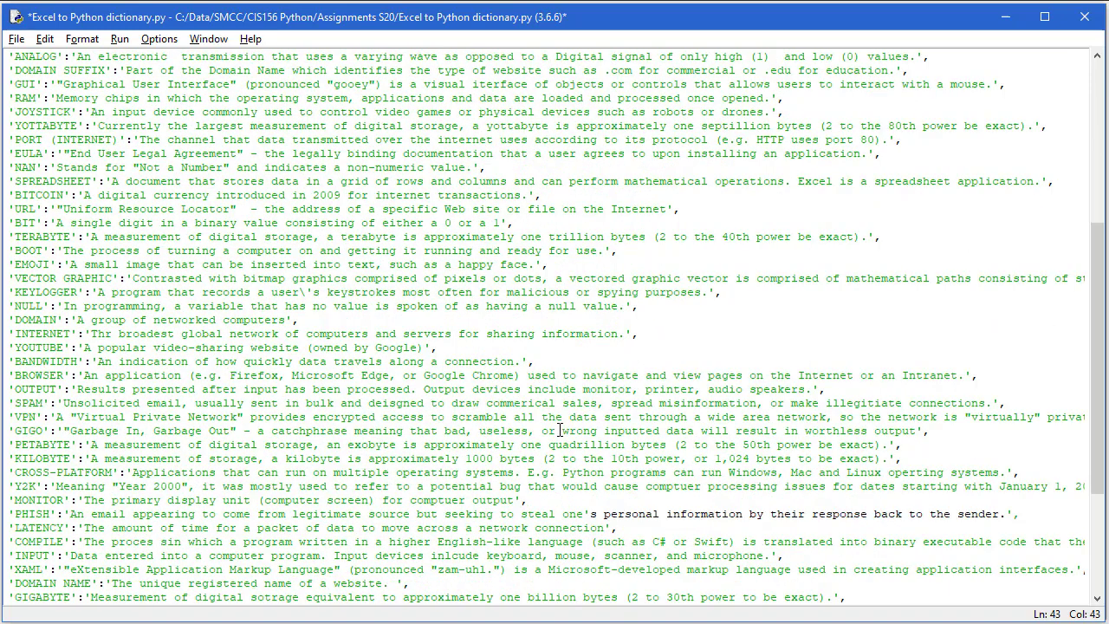
pyautogui.click(585, 514)
pyautogui.write('\\')
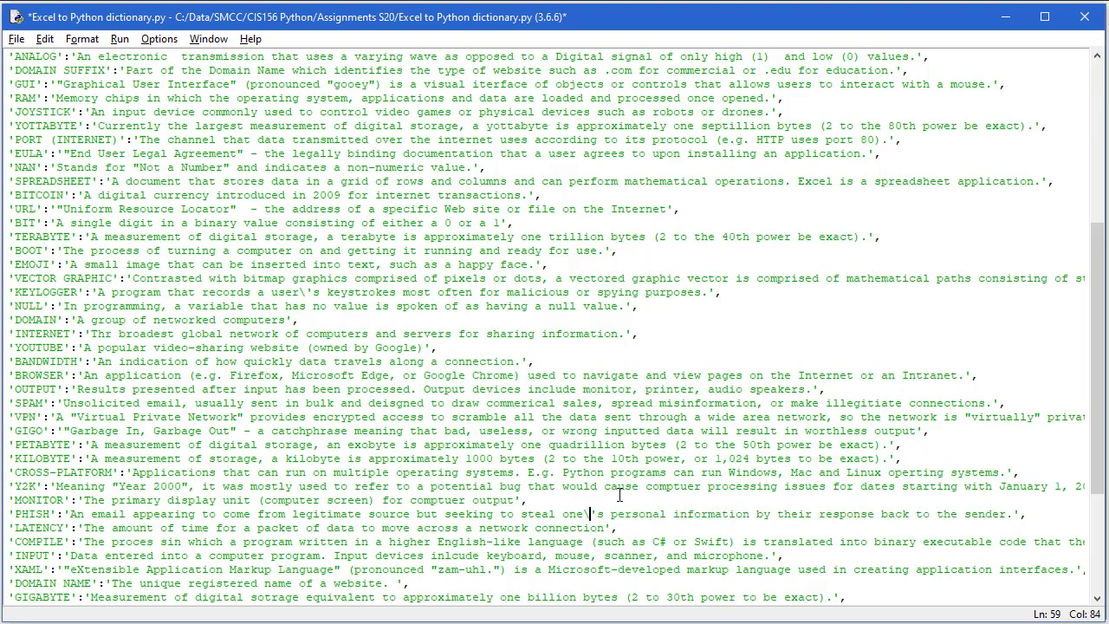
# - Escape both apostrophes around hex in the HEXADECIMAL definition as \'hex\'
pyautogui.scroll(-2, 620, 494)
pyautogui.scroll(-2, 620, 494)
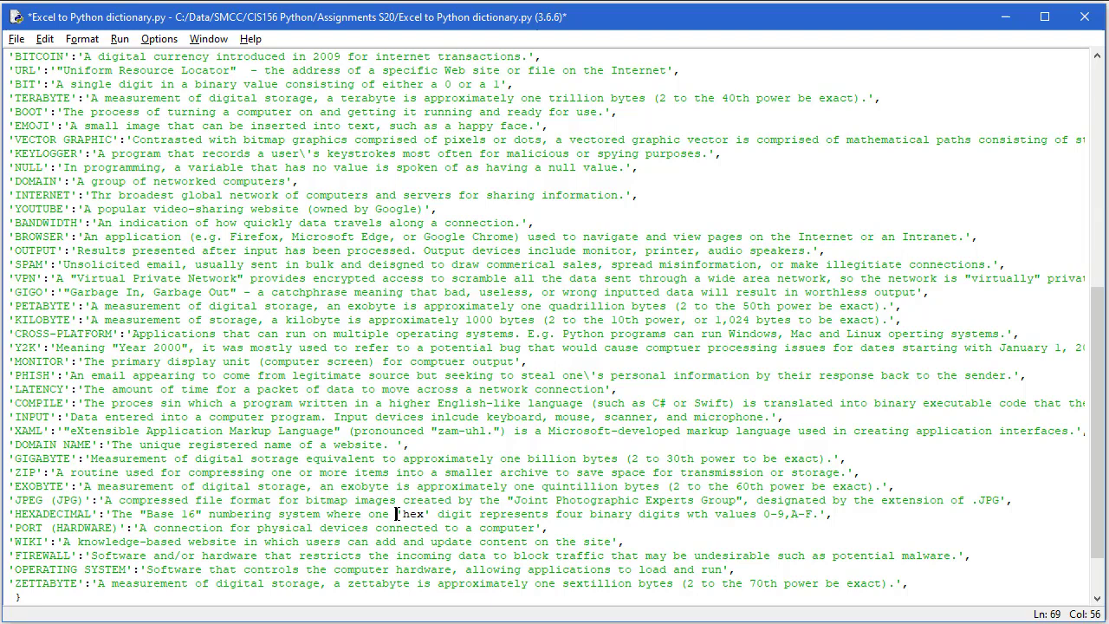
pyautogui.click(398, 514)
pyautogui.write('\\')
pyautogui.click(431, 514)
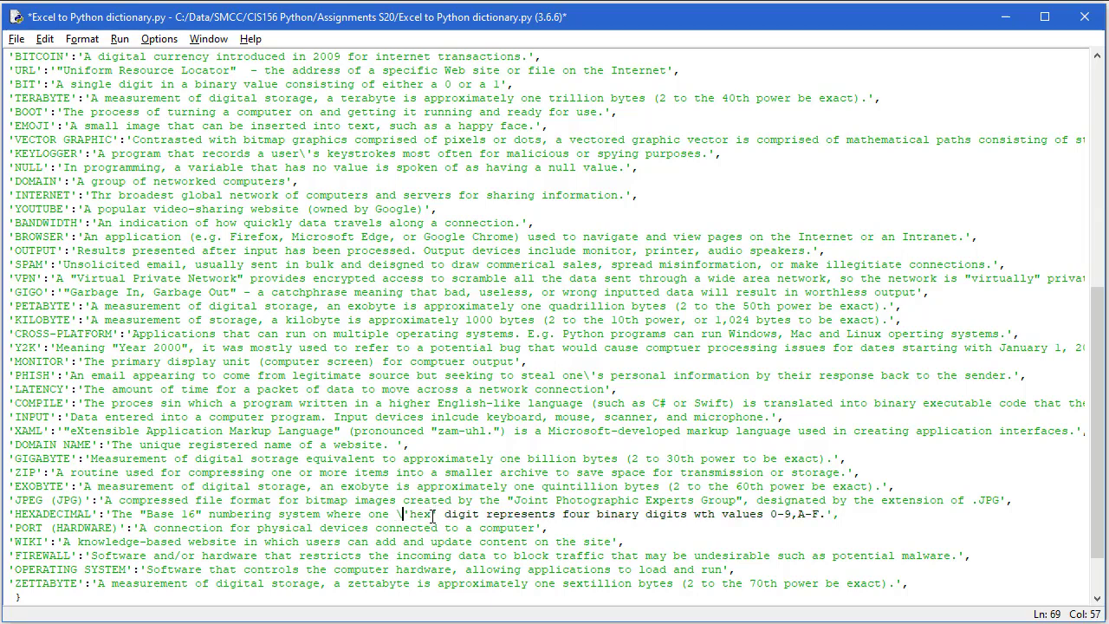
pyautogui.write('\\')
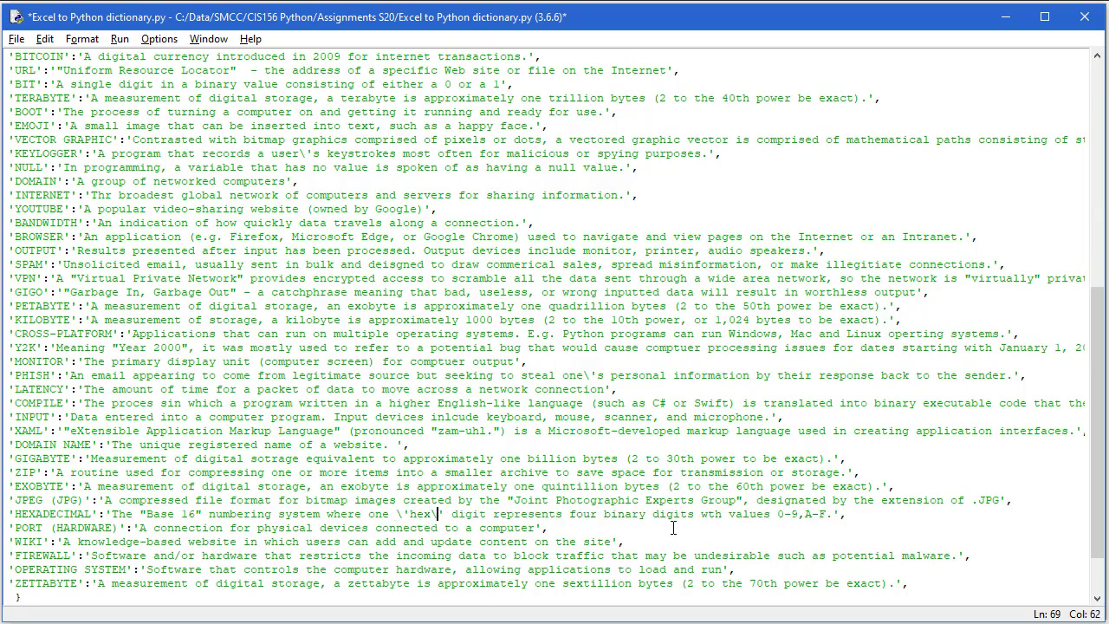
pyautogui.scroll(-2, 674, 528)
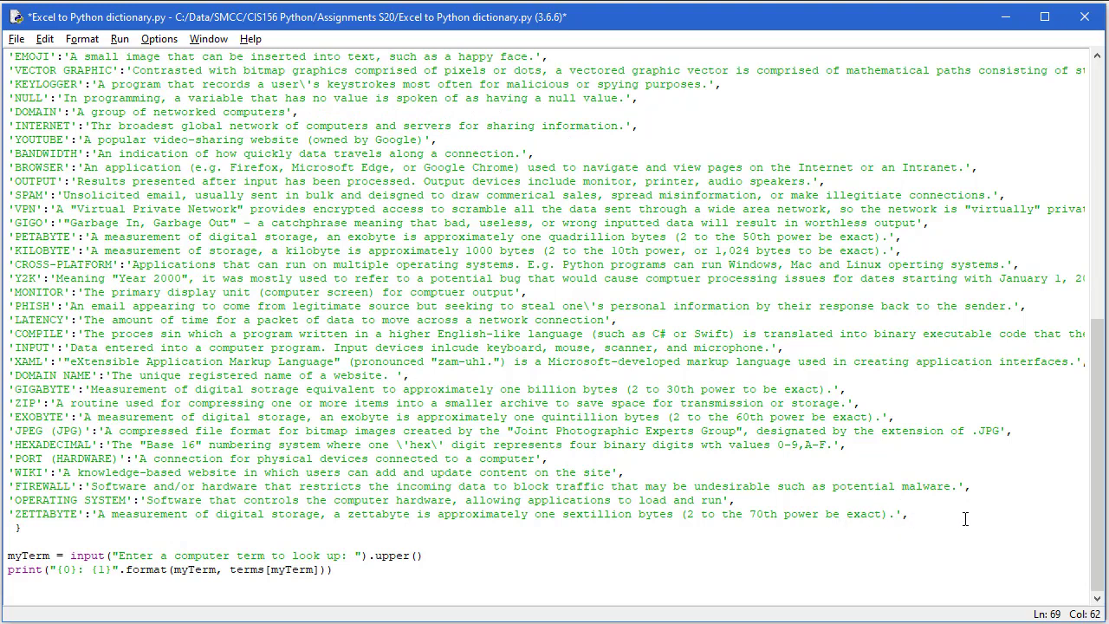
# - Backspace the closing brace up onto the ZETTABYTE line, then scroll through the lookup code below
pyautogui.click(910, 516)
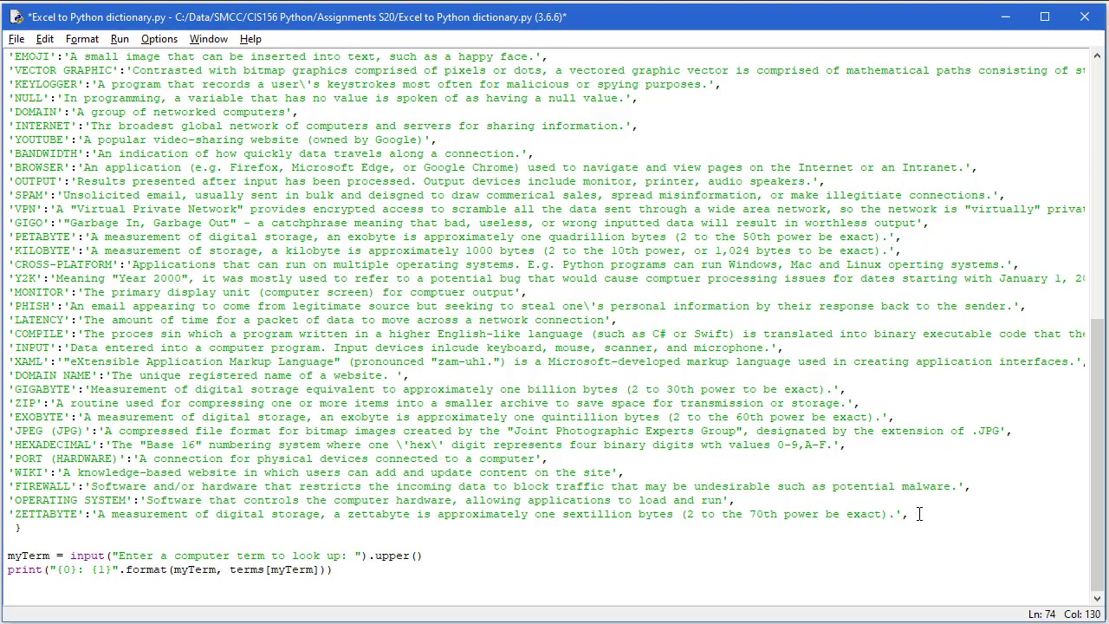
pyautogui.click(14, 530)
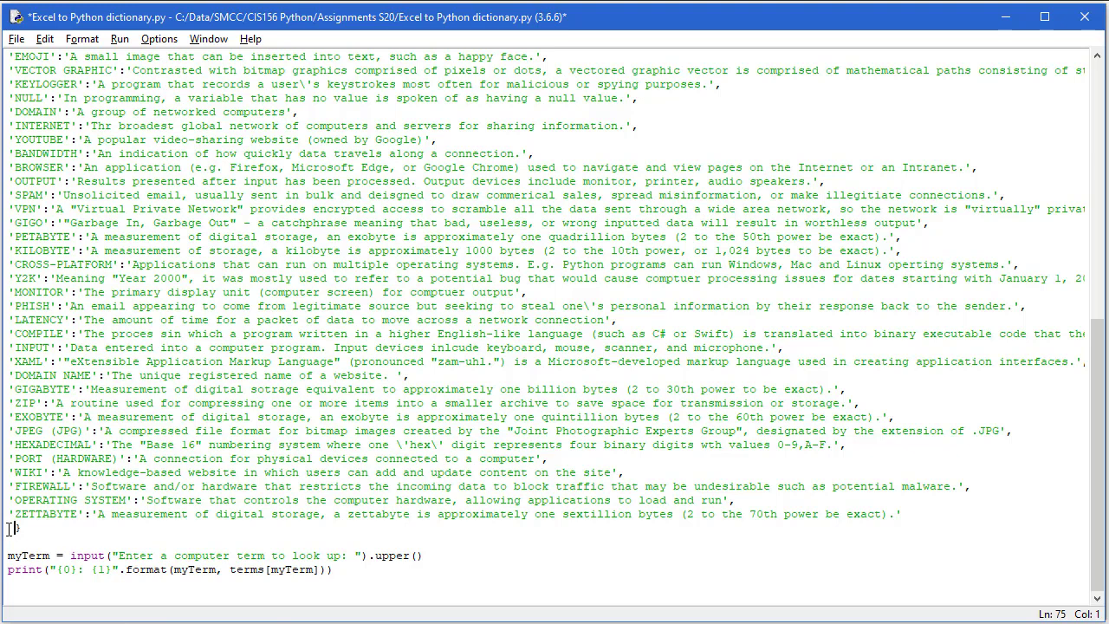
pyautogui.press('BackSpace')
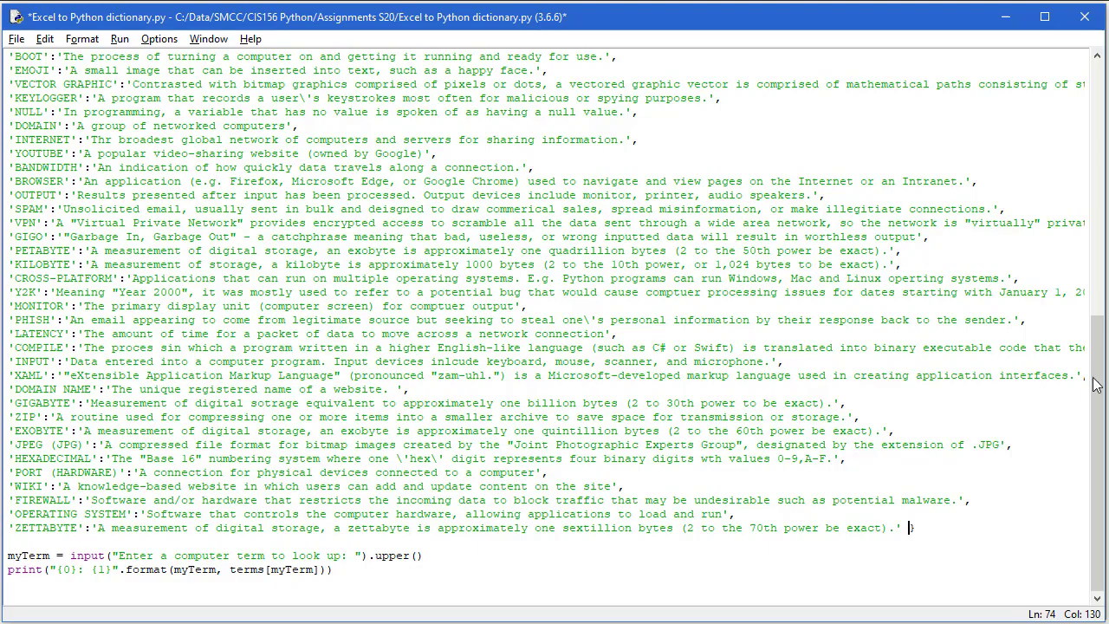
pyautogui.moveTo(1097, 405); pyautogui.dragTo(714, 309)
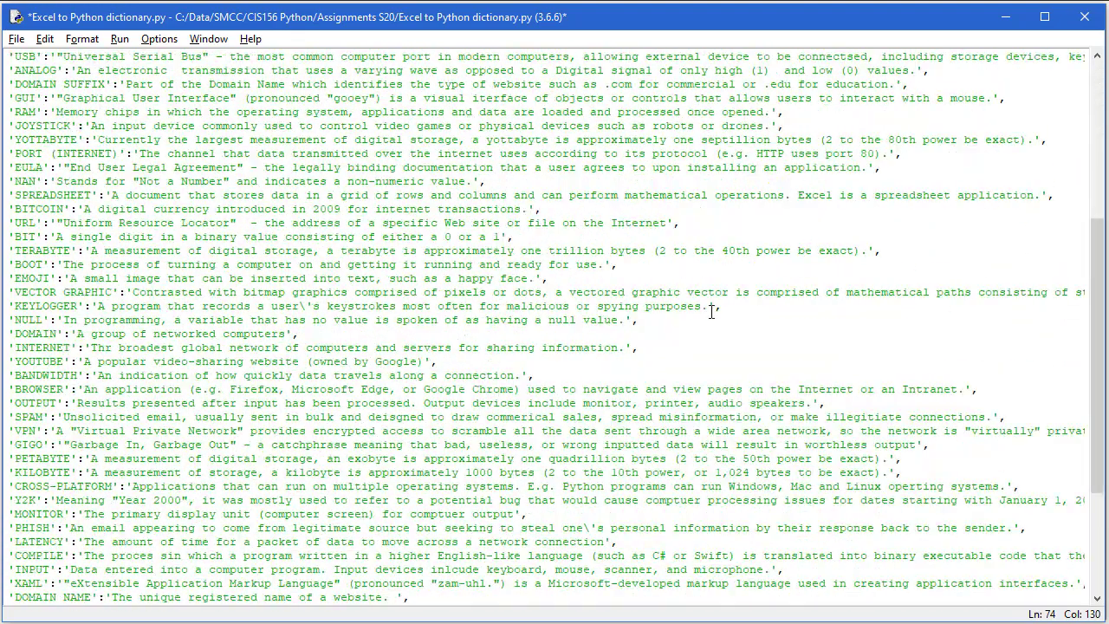
pyautogui.scroll(-1, 227, 407)
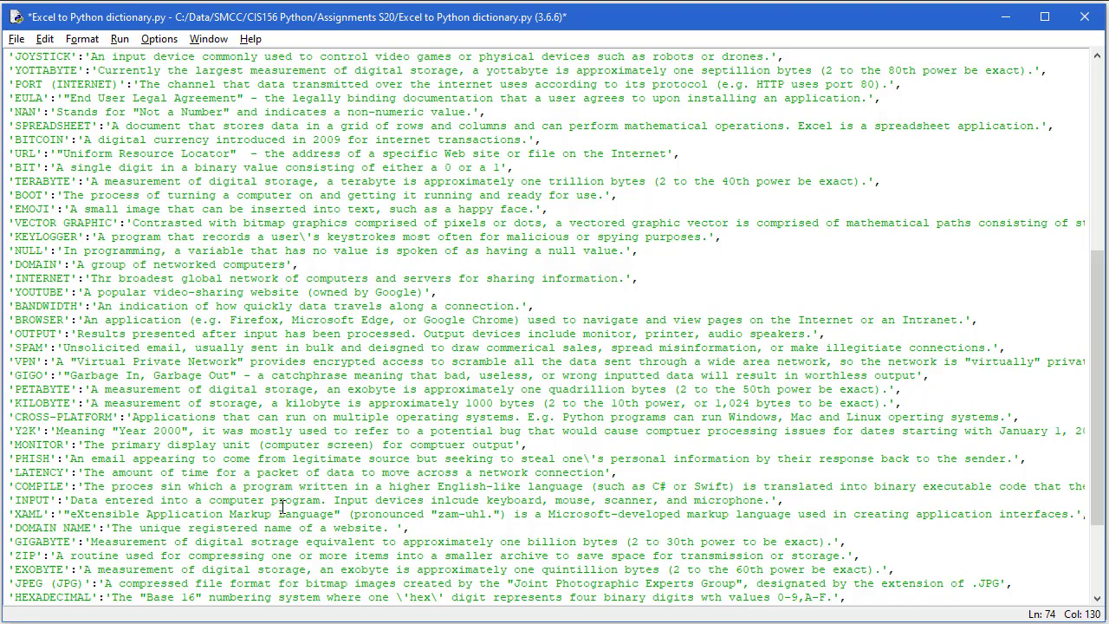
pyautogui.scroll(-2, 282, 507)
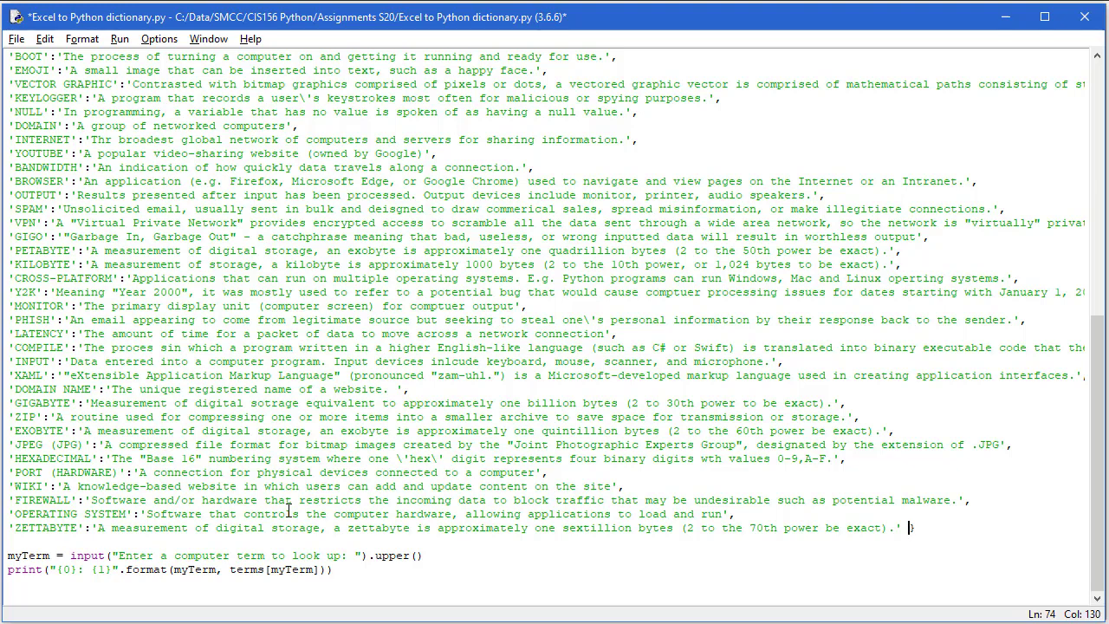
# - Save and run the rebuilt script, looking up the term 'binary'
pyautogui.click(120, 39)
pyautogui.click(143, 92)
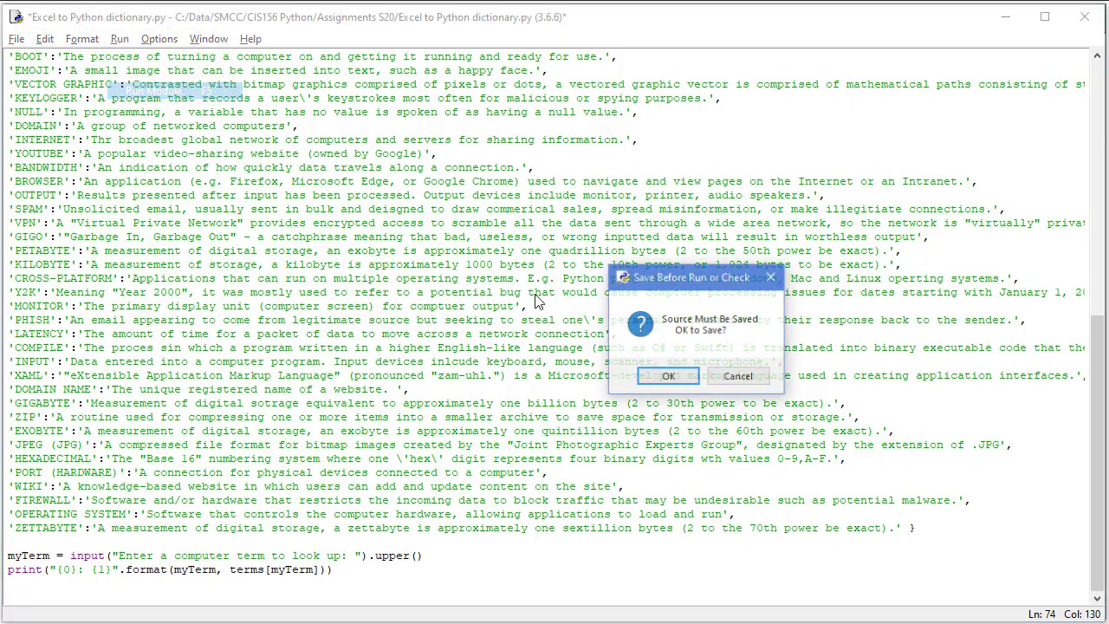
pyautogui.click(668, 376)
pyautogui.write('binary')
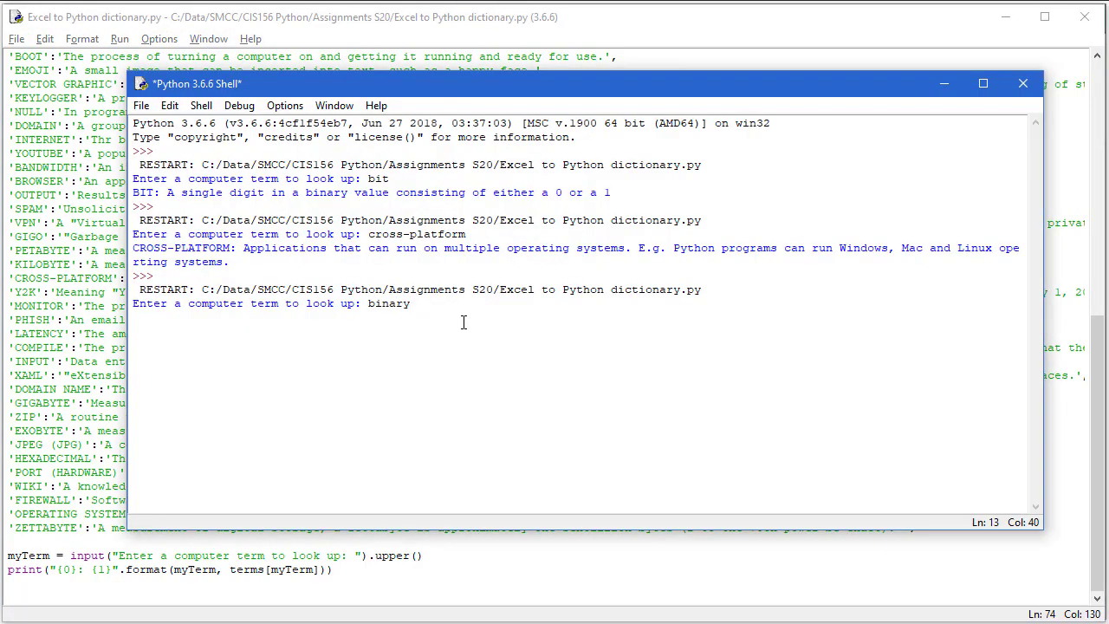
pyautogui.press('Return')
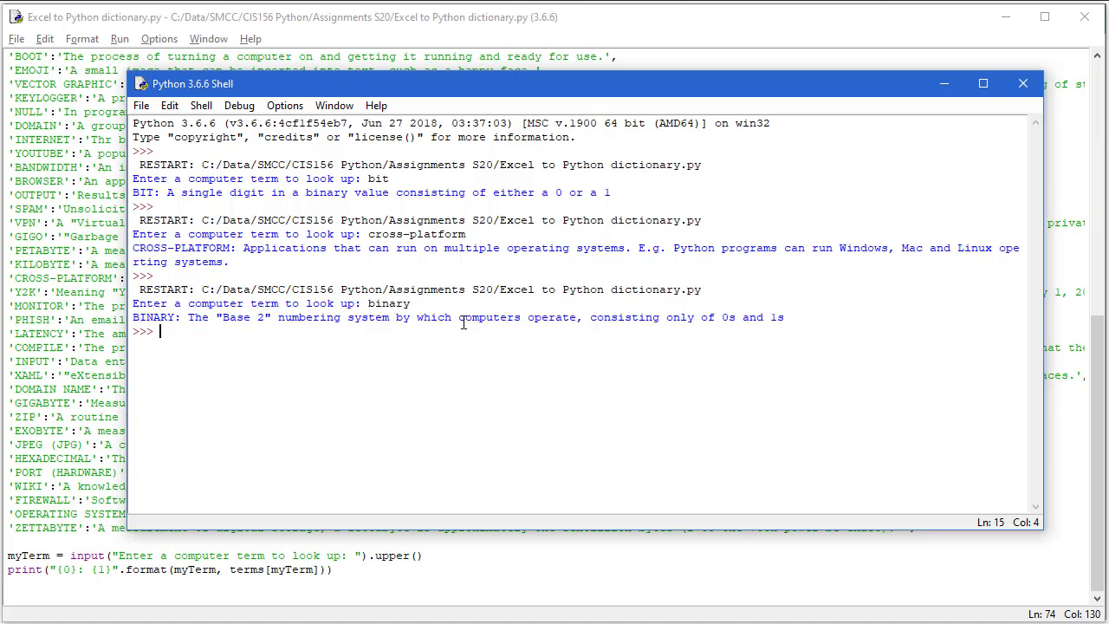
# - Enter 'south mountain' at the bare shell prompt, producing an invalid-syntax error
pyautogui.write('south')
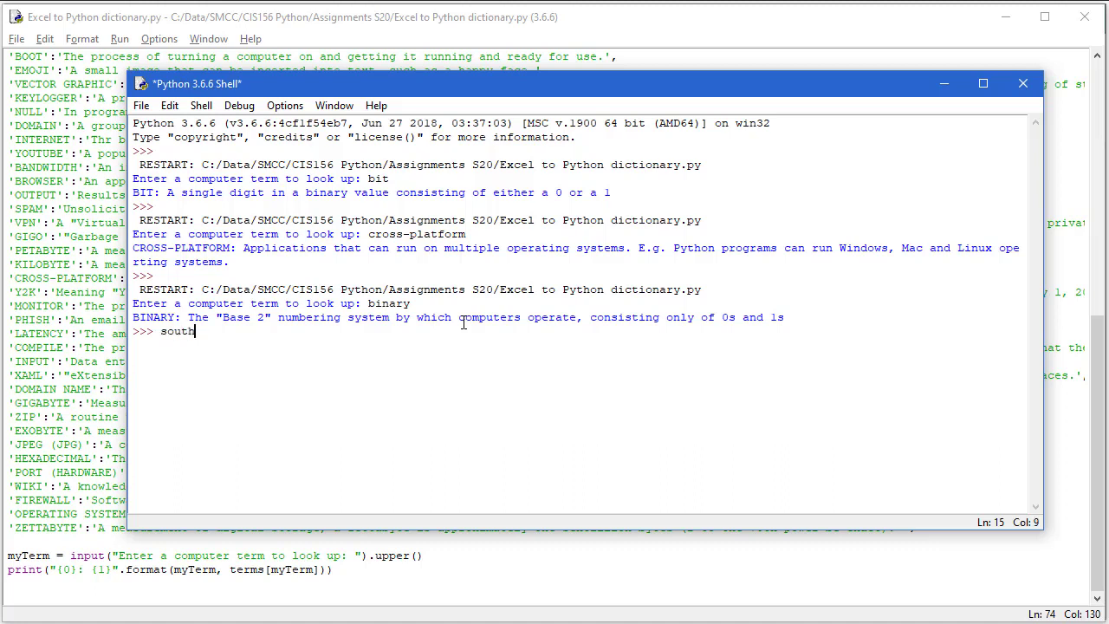
pyautogui.write(' mountain')
pyautogui.press('Return')
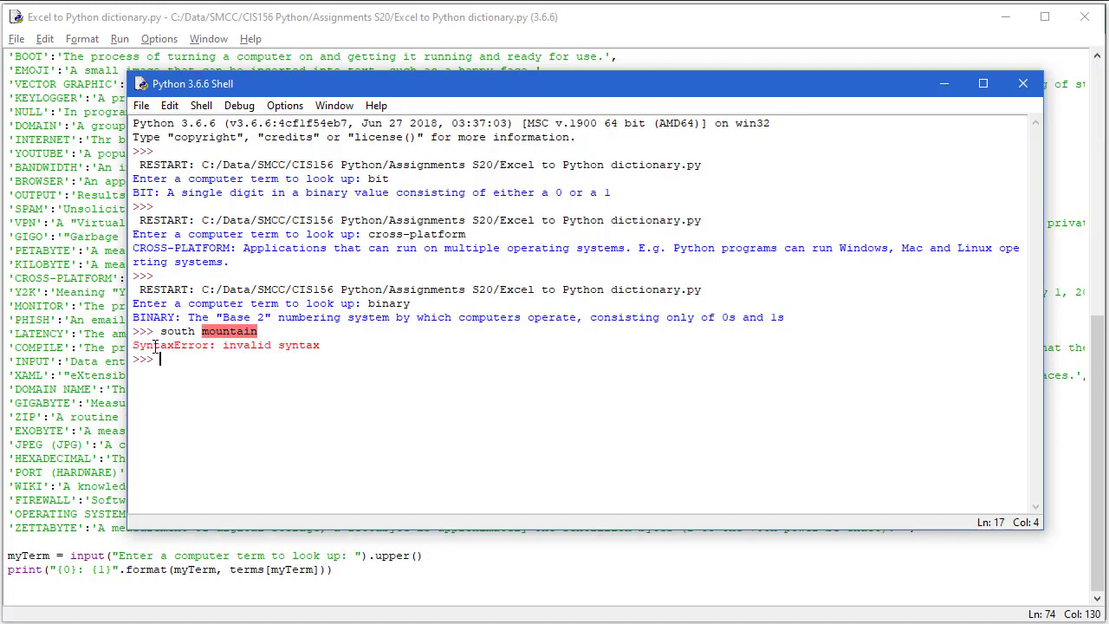
pyautogui.click(160, 333)
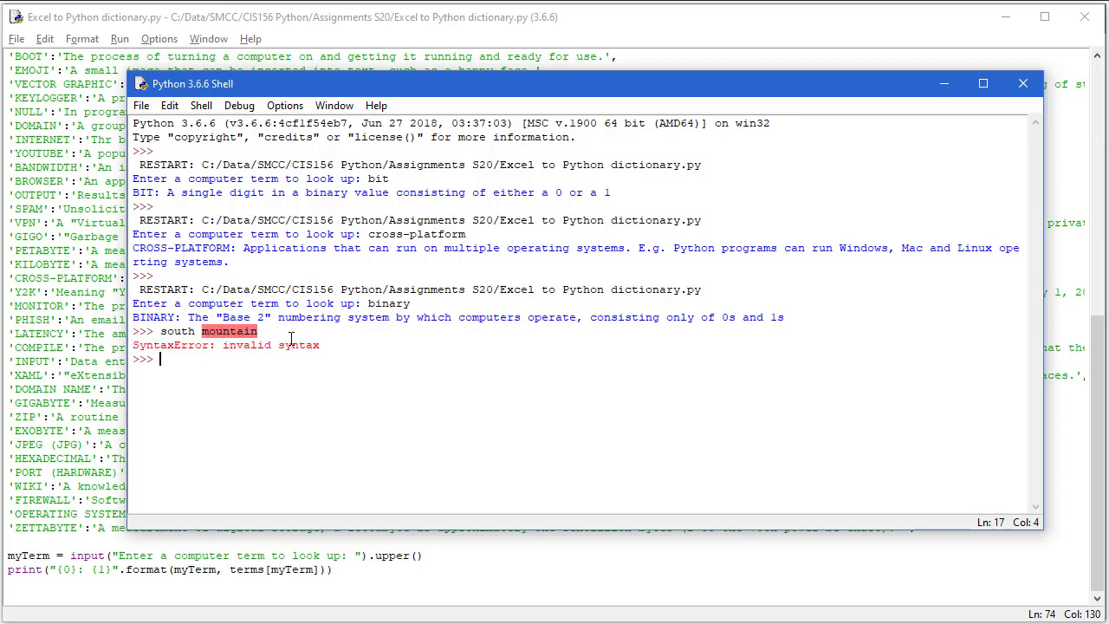
# - Rerun the dictionary script and look up 'south mountain', which raises a KeyError
pyautogui.click(213, 36)
pyautogui.click(119, 39)
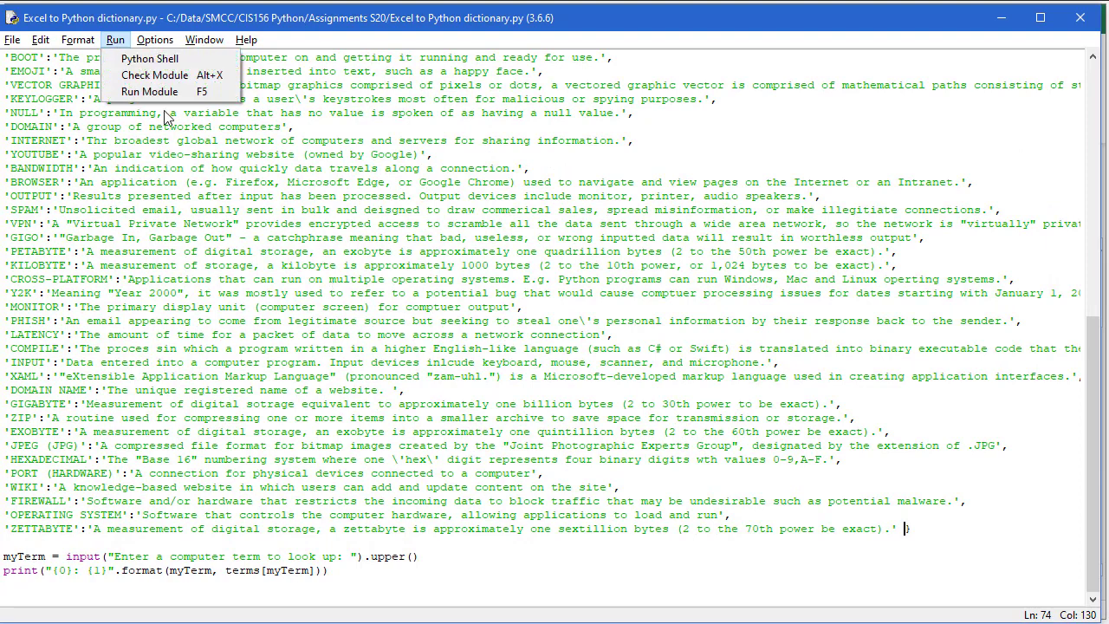
pyautogui.click(152, 91)
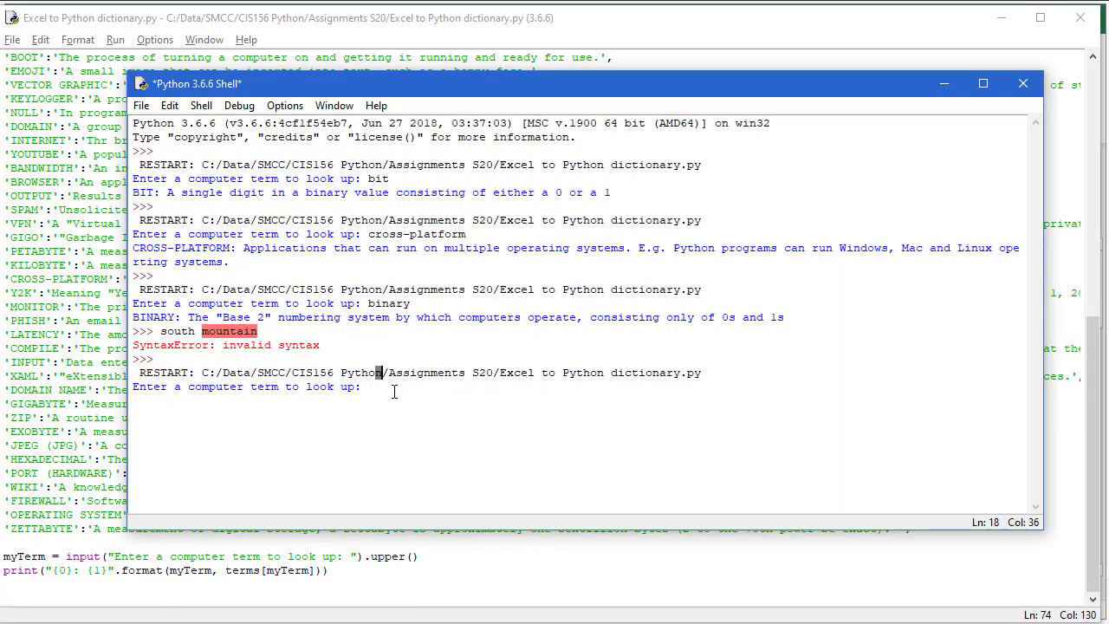
pyautogui.write('south mountain')
pyautogui.press('Return')
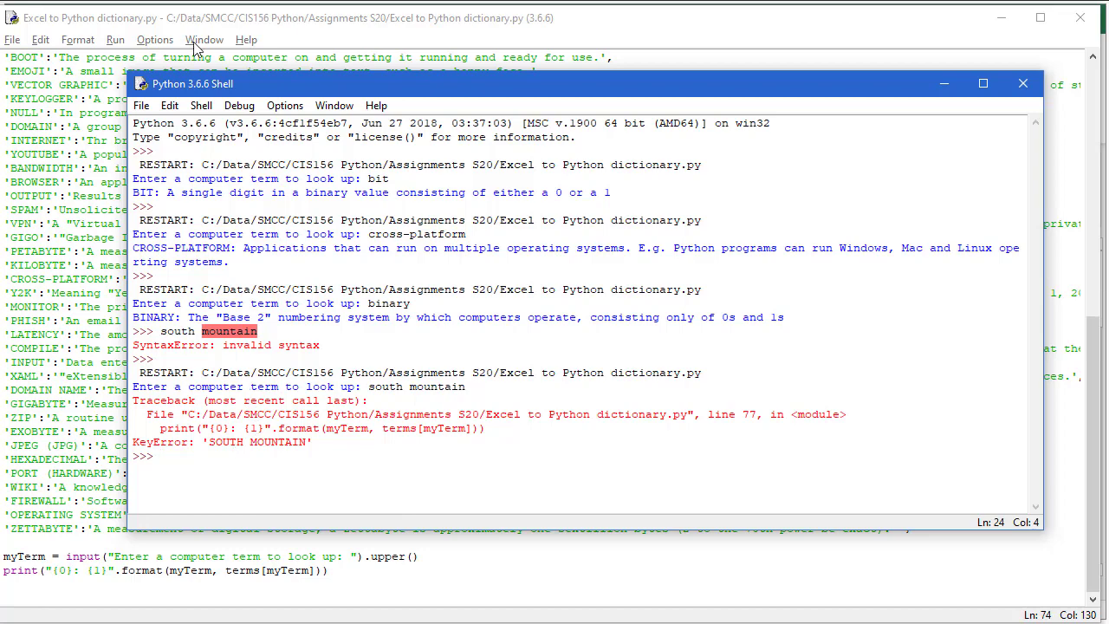
# - Rerun the script and look up 'domain name' to print its definition
pyautogui.click(121, 42)
pyautogui.click(123, 43)
pyautogui.click(115, 39)
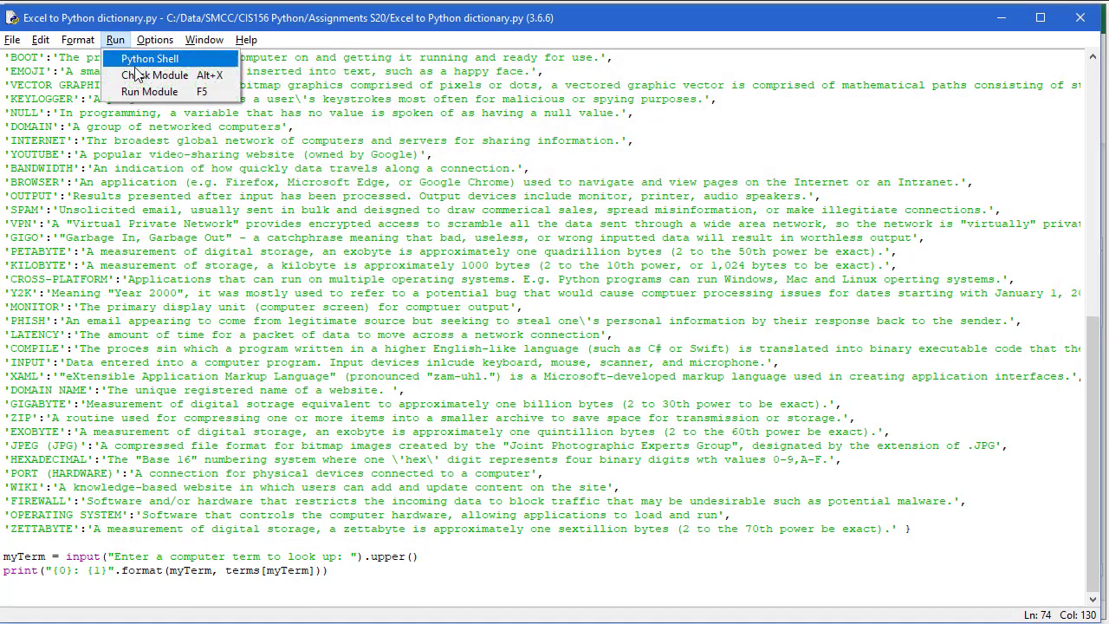
pyautogui.click(139, 92)
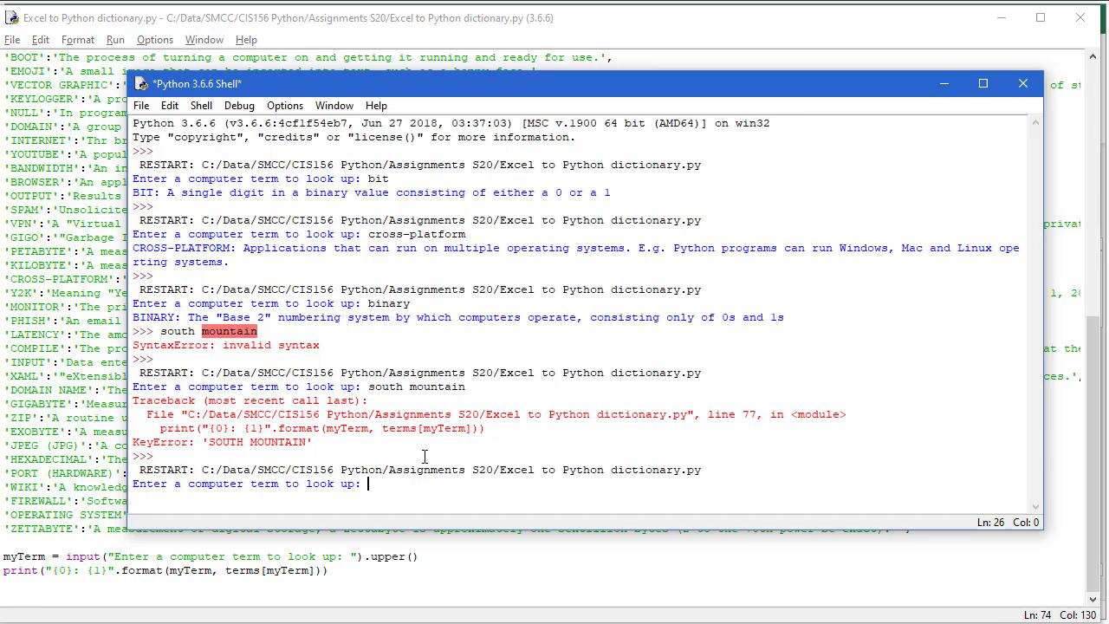
pyautogui.write('domain name')
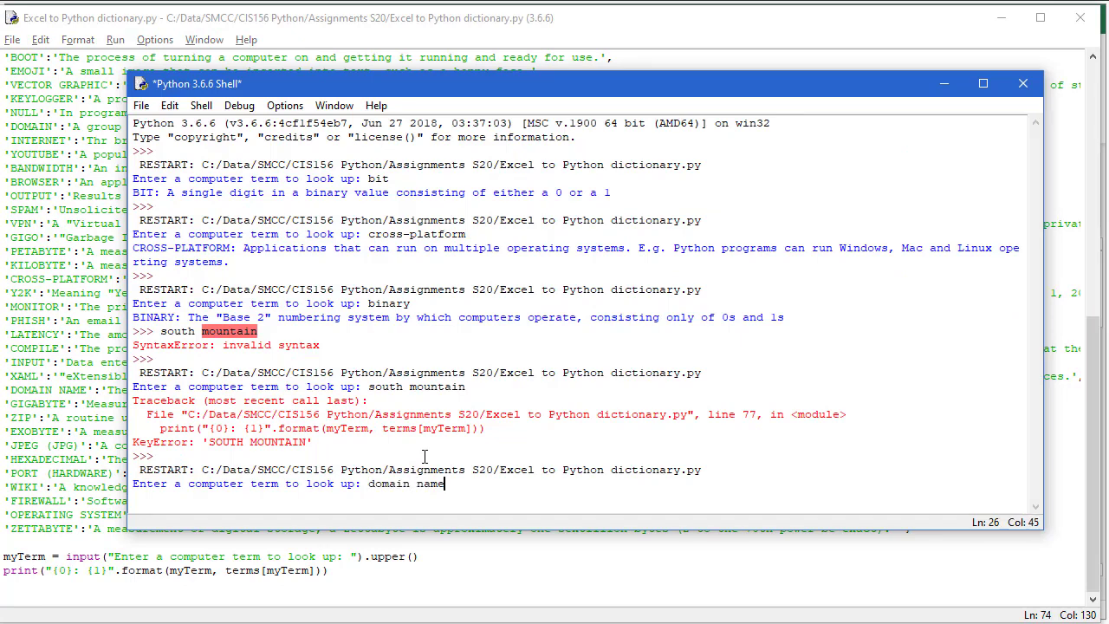
pyautogui.press('Return')
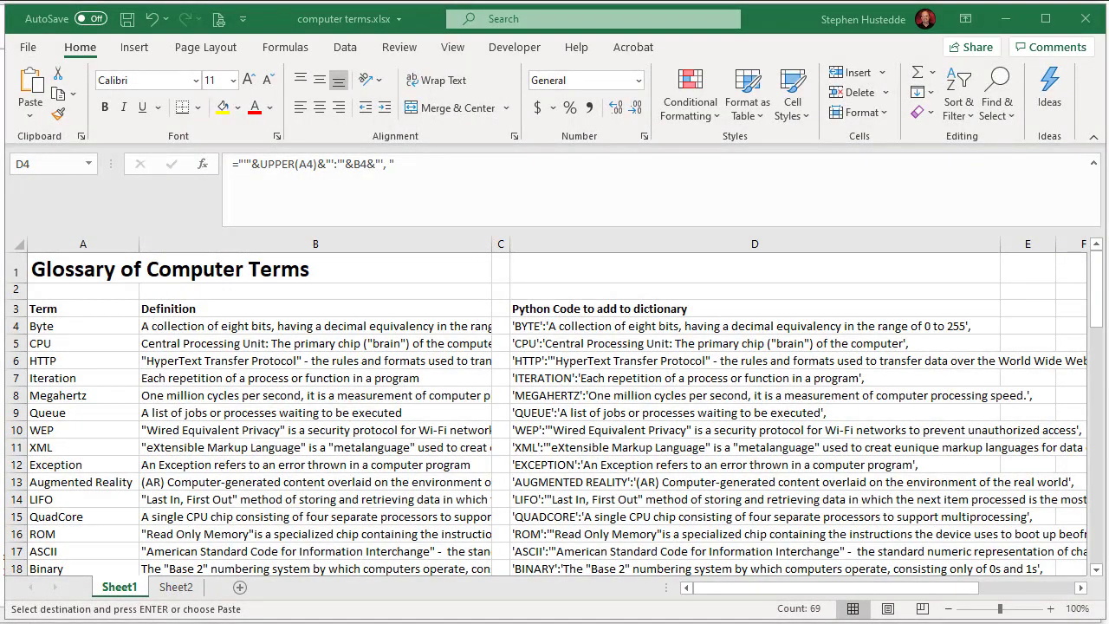
# - Switch to Sheet2 with the City, LowTemp and HighTemp table
pyautogui.click(166, 591)
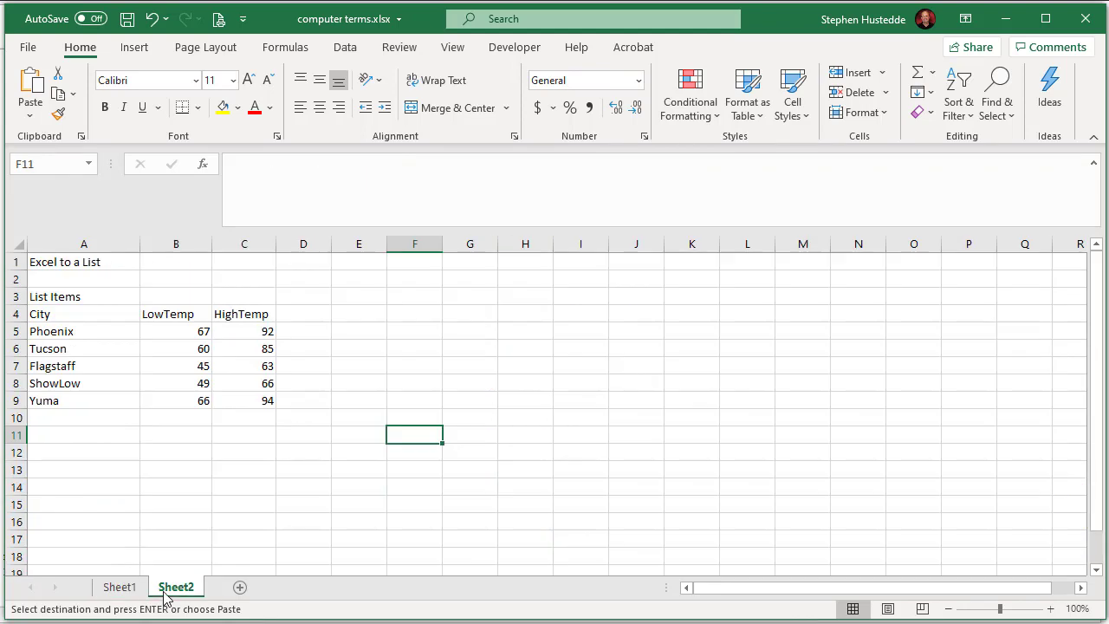
# - Enter a D5 formula joining A5, B5 and C5 into the entry ['Phoenix',67,92],
pyautogui.click(309, 334)
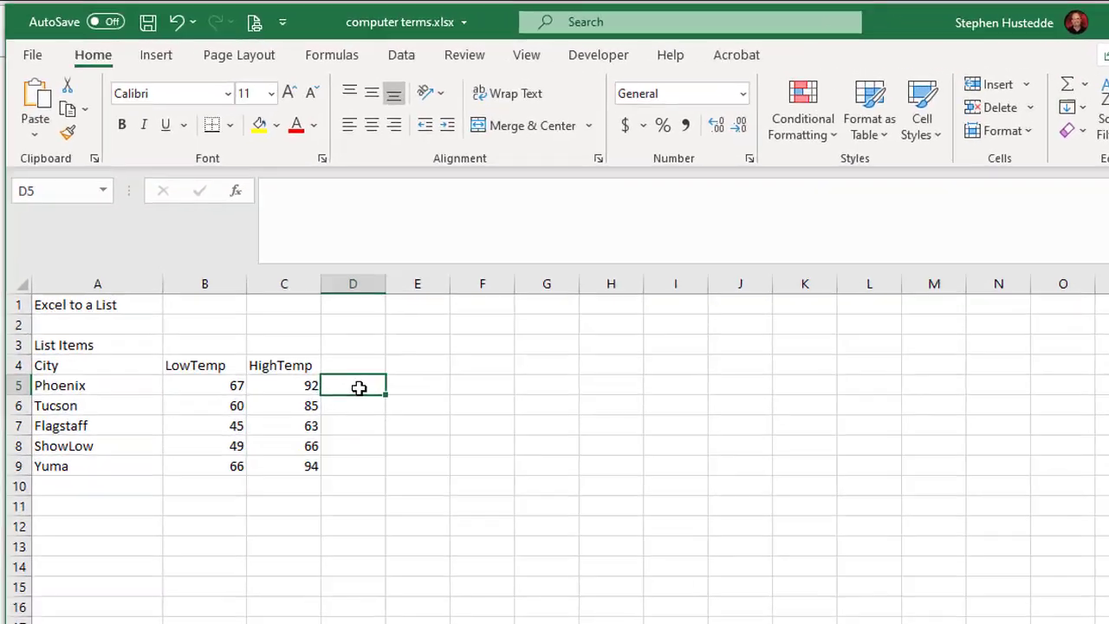
pyautogui.write('="')
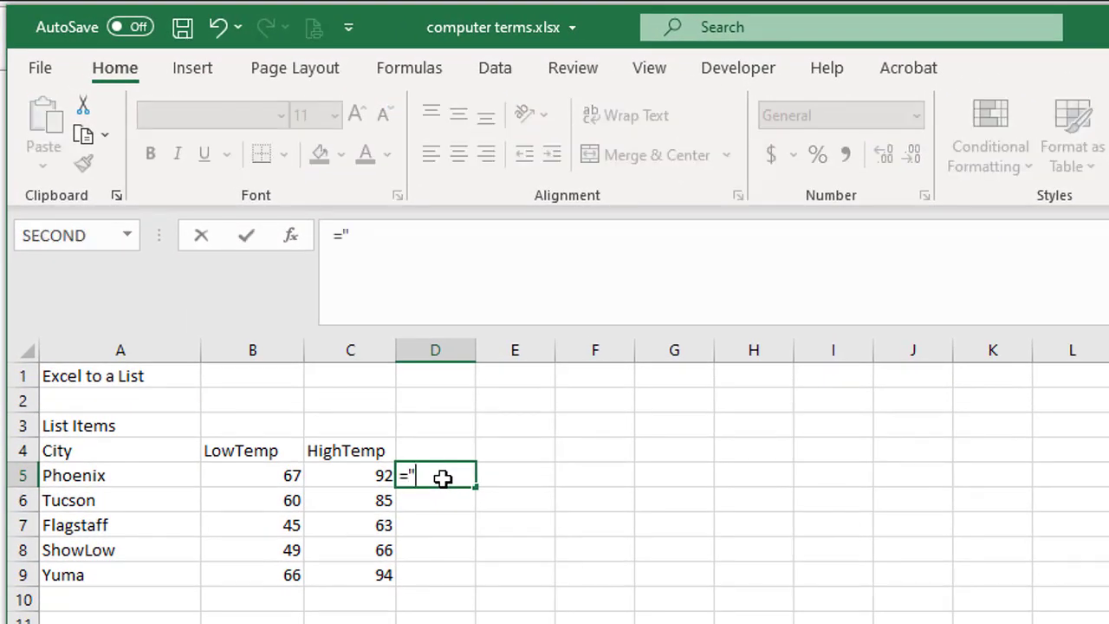
pyautogui.write("['")
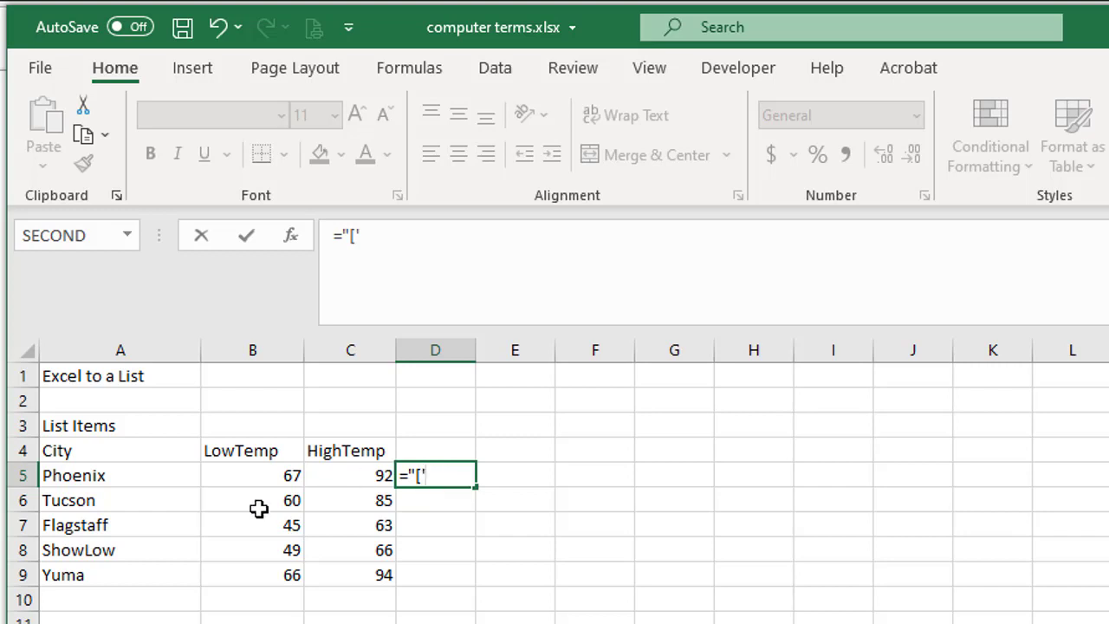
pyautogui.write('"')
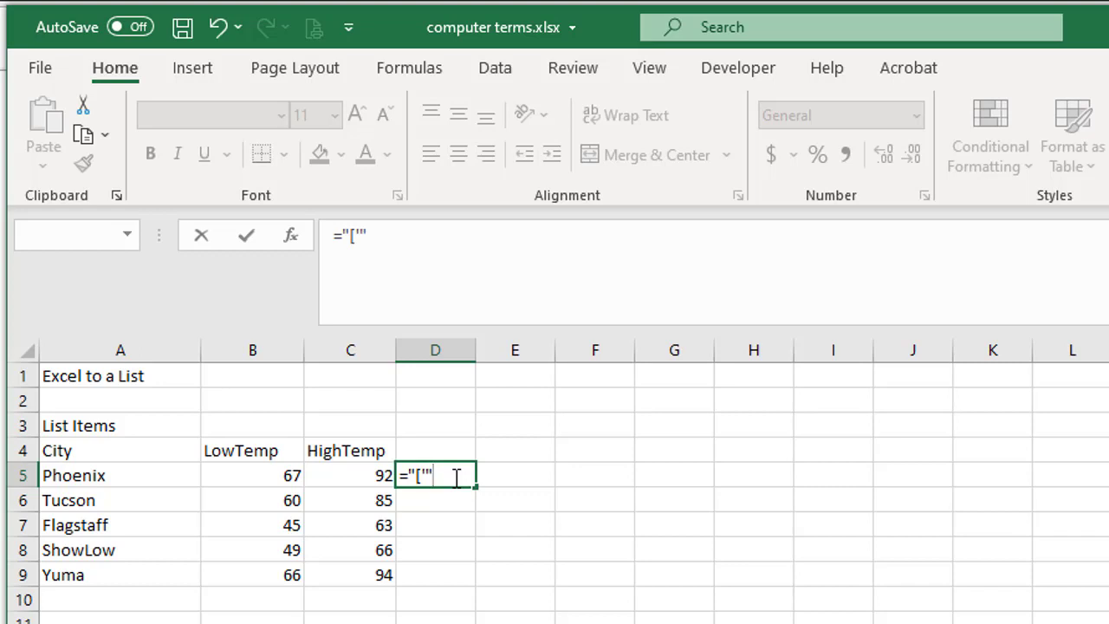
pyautogui.write('&')
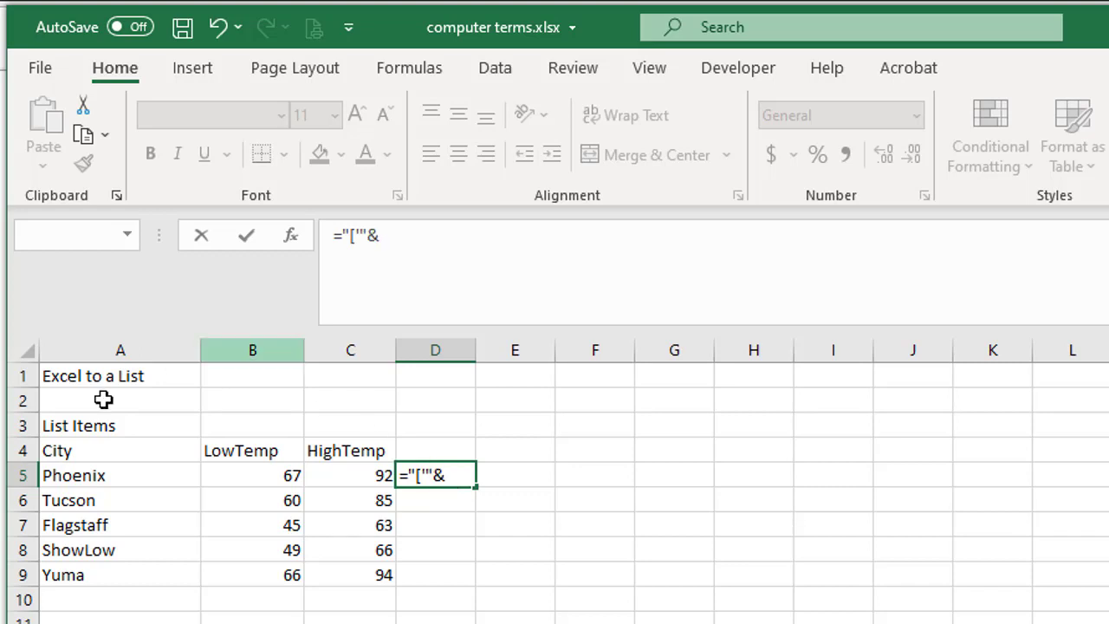
pyautogui.click(89, 475)
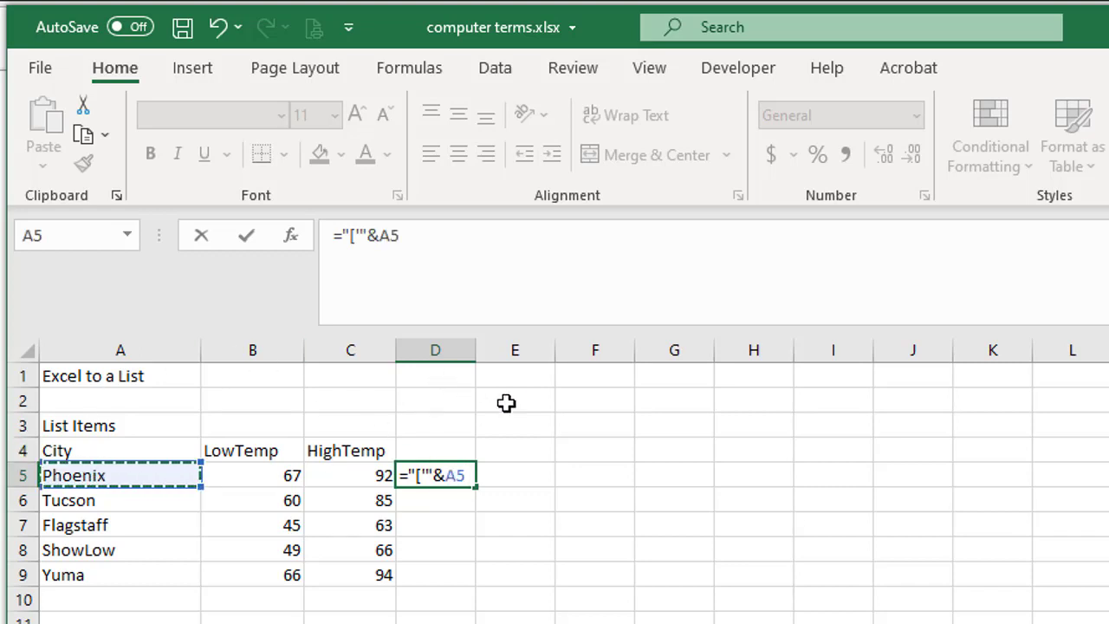
pyautogui.write('&')
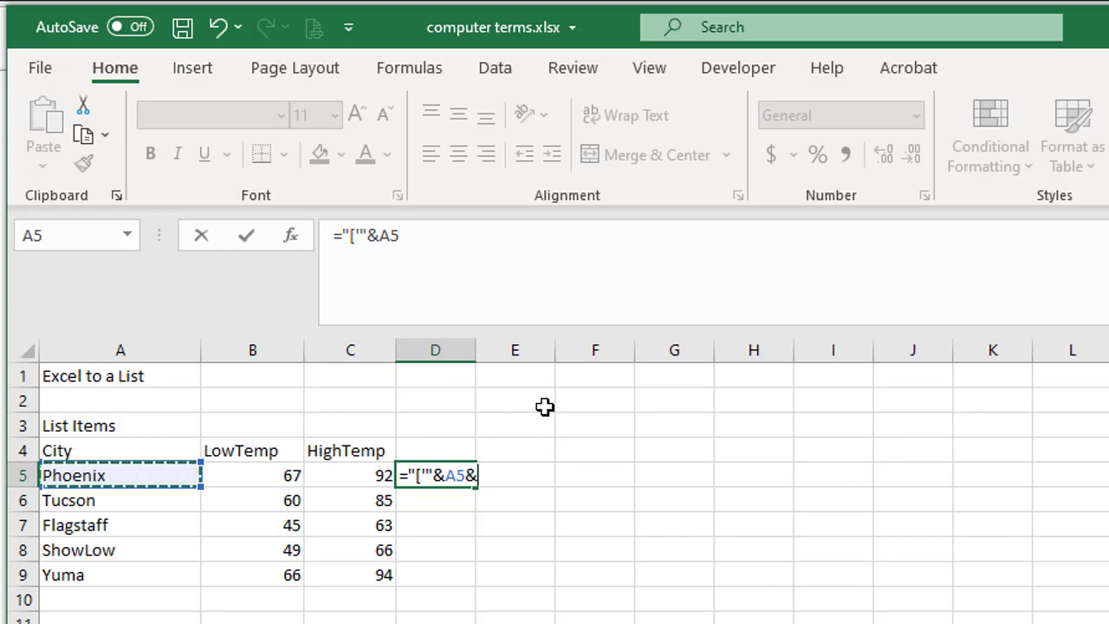
pyautogui.write('"')
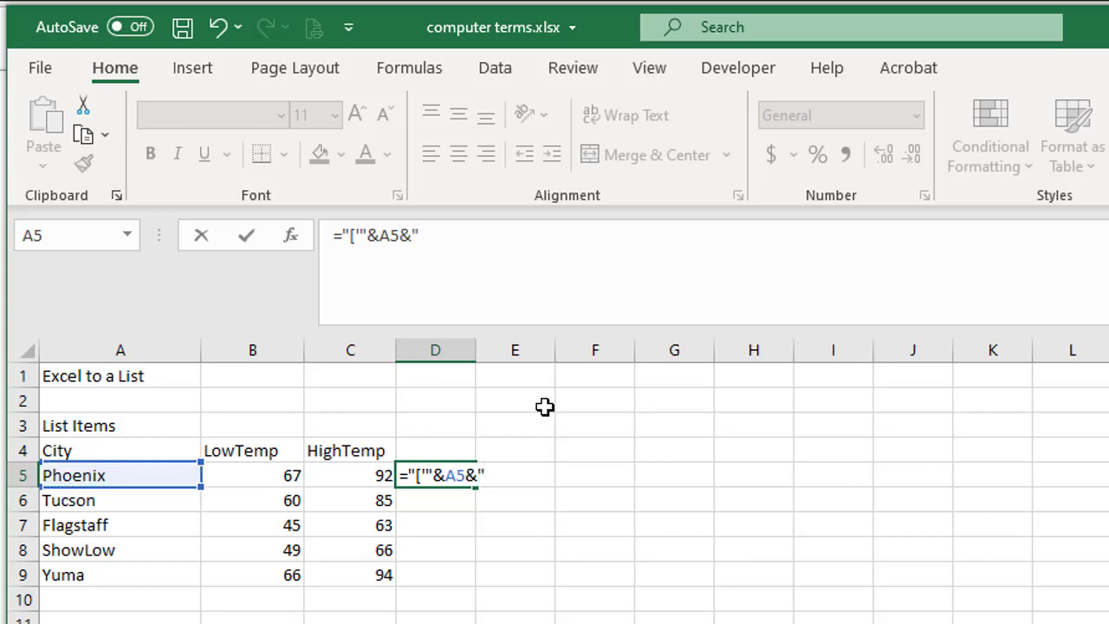
pyautogui.write('\'," &')
pyautogui.click(273, 476)
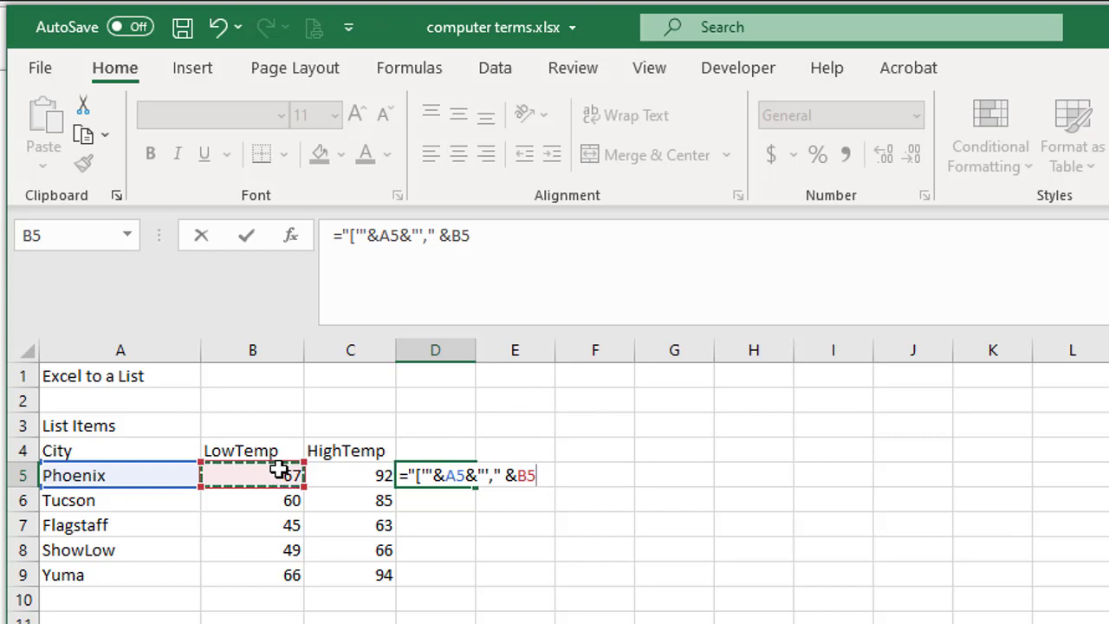
pyautogui.write('&"')
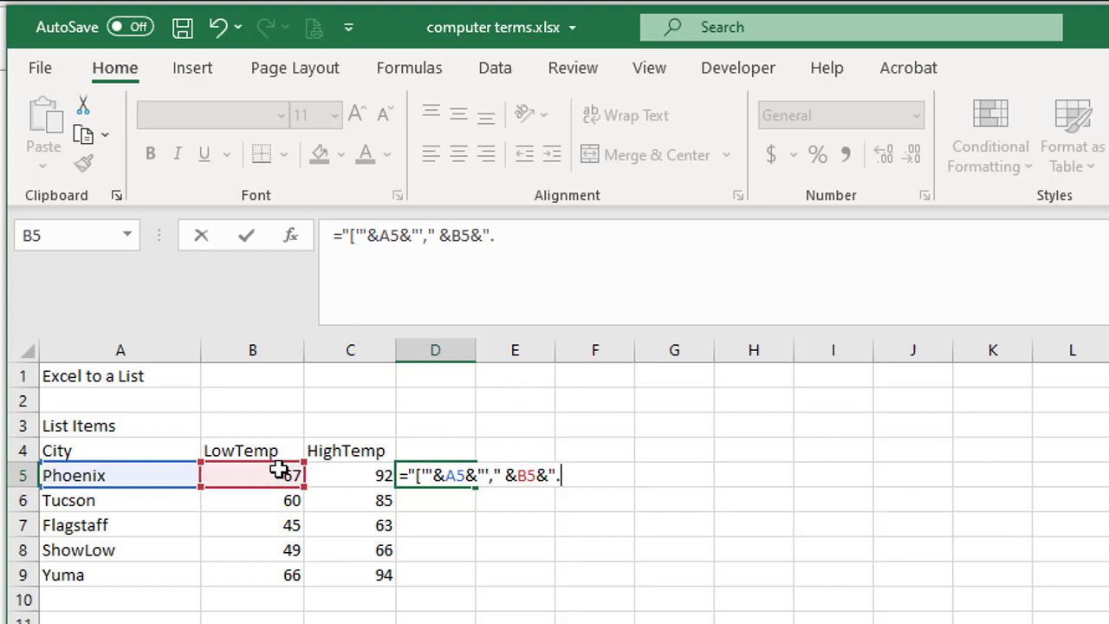
pyautogui.write('," &')
pyautogui.click(365, 473)
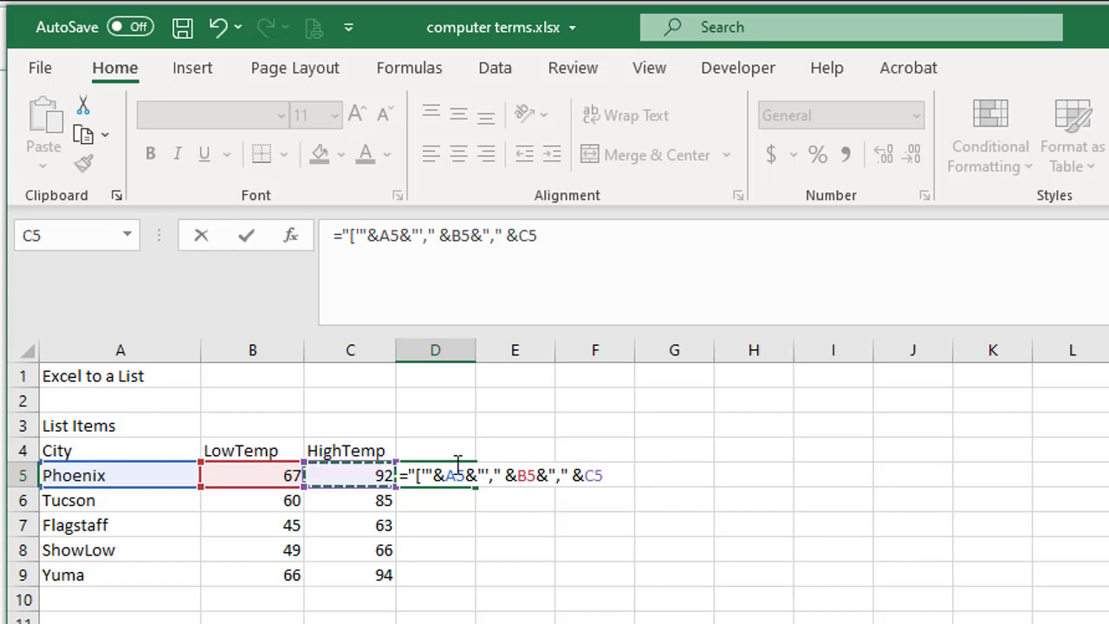
pyautogui.write('&')
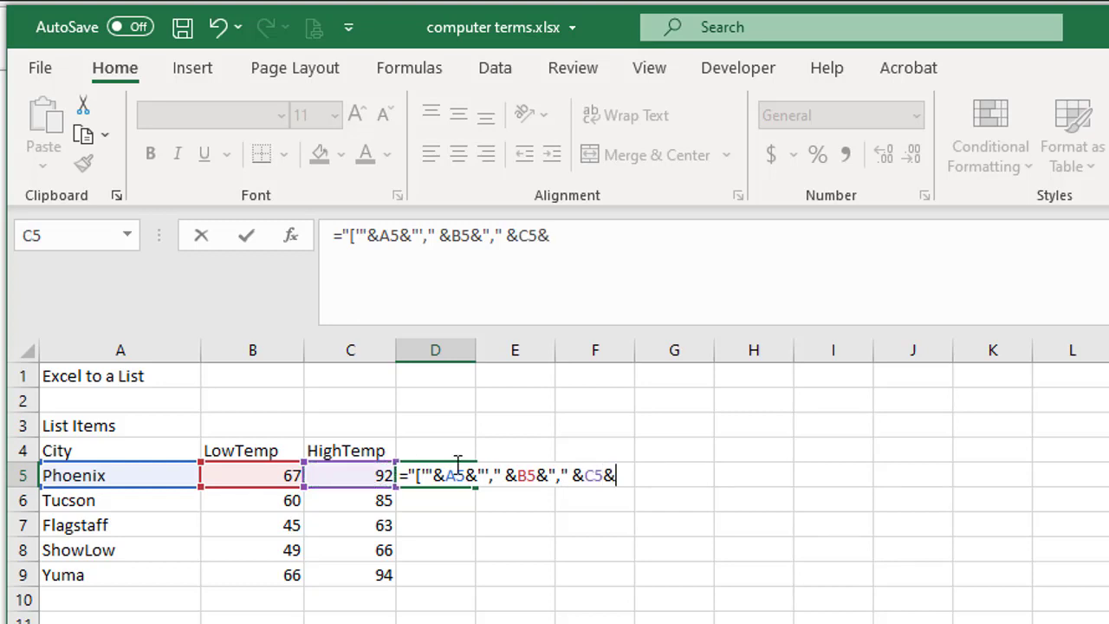
pyautogui.write('"], "')
pyautogui.press('Return')
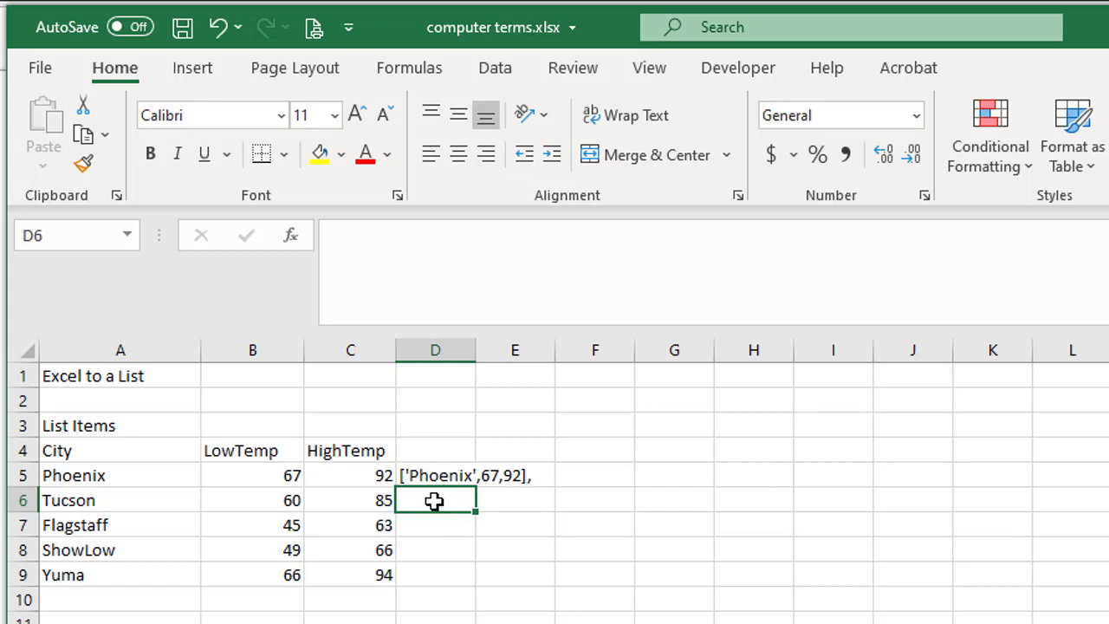
# - Copy the formula to D6 and prefix it with D5& so Tucson appends to Phoenix
pyautogui.click(441, 479)
pyautogui.moveTo(479, 487); pyautogui.dragTo(467, 513)
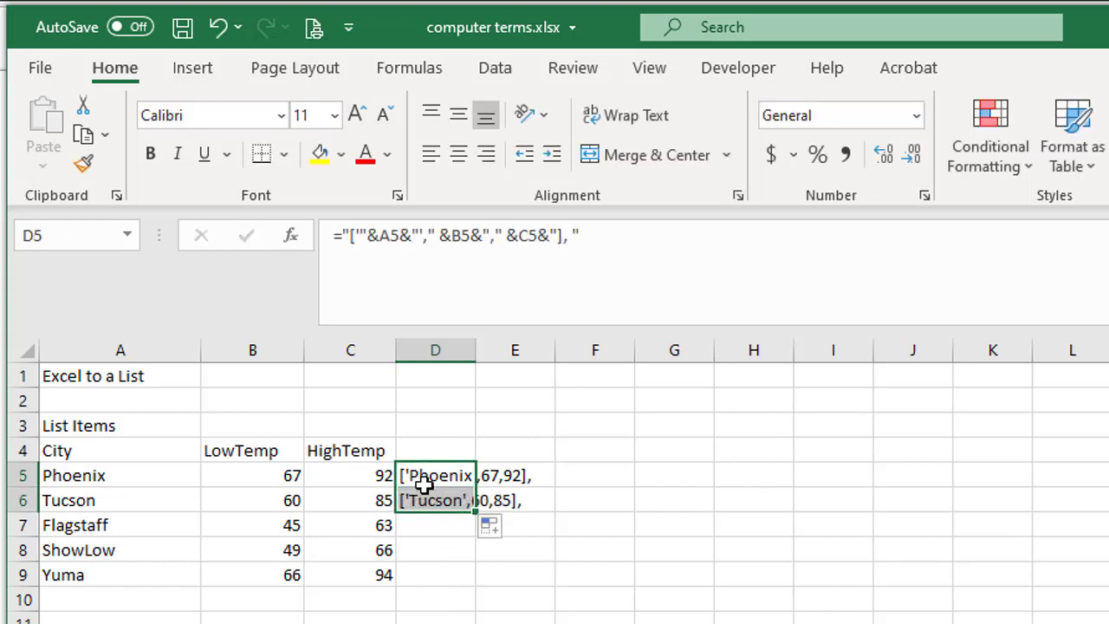
pyautogui.click(436, 503)
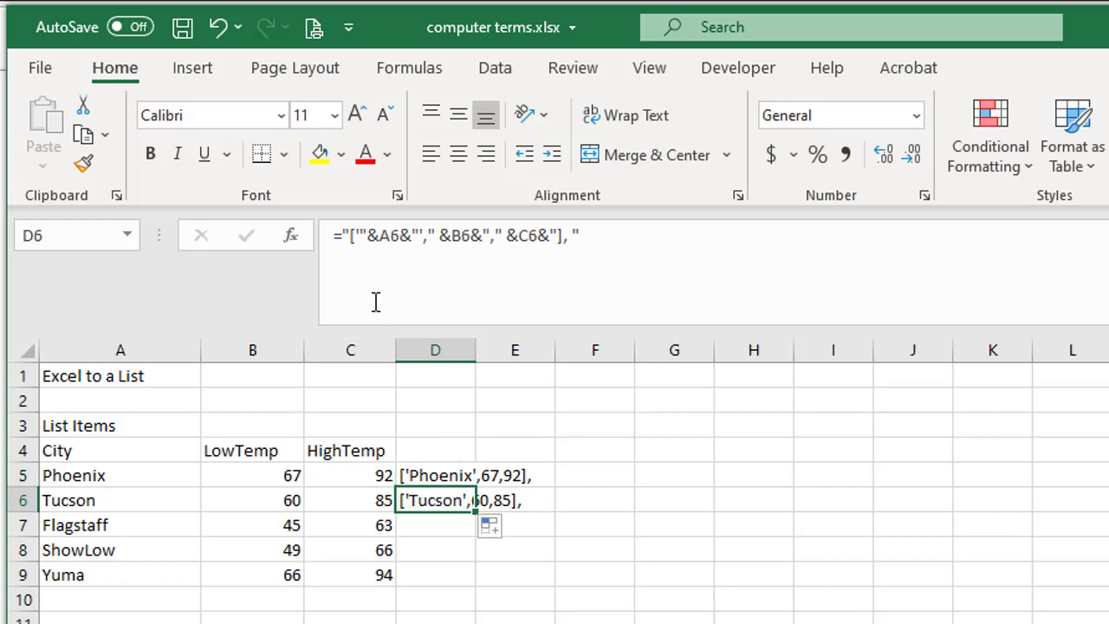
pyautogui.click(345, 235)
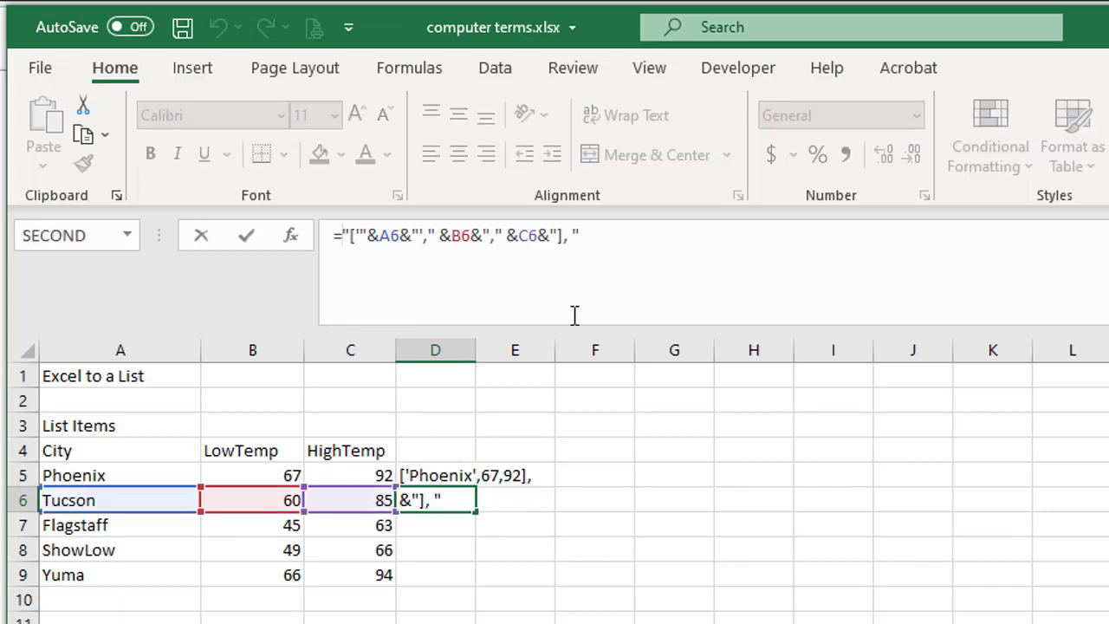
pyautogui.click(429, 474)
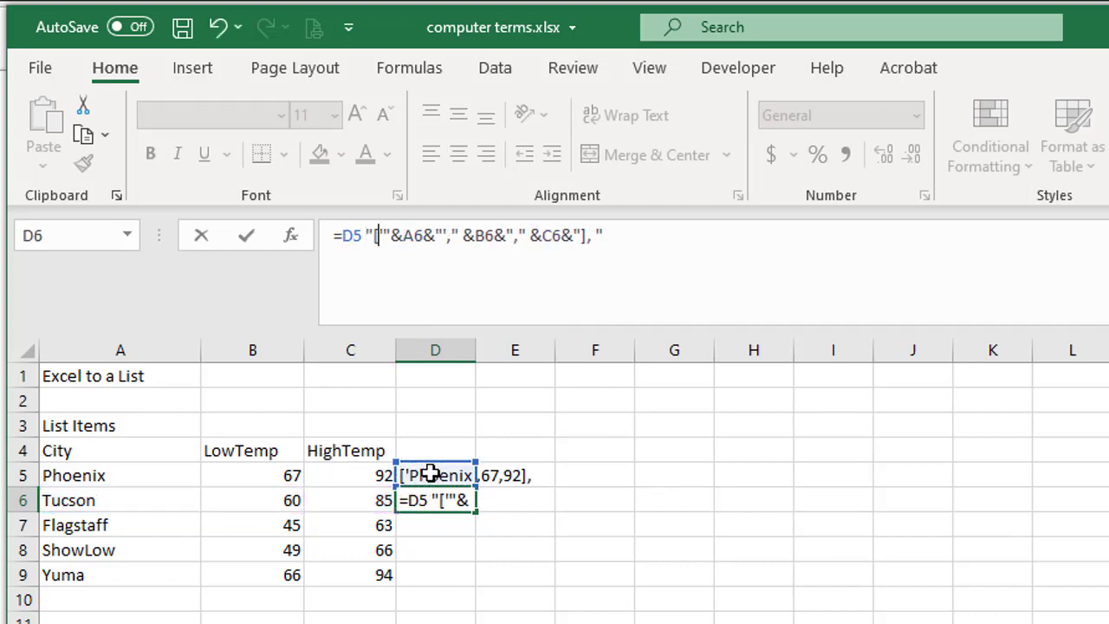
pyautogui.write('&')
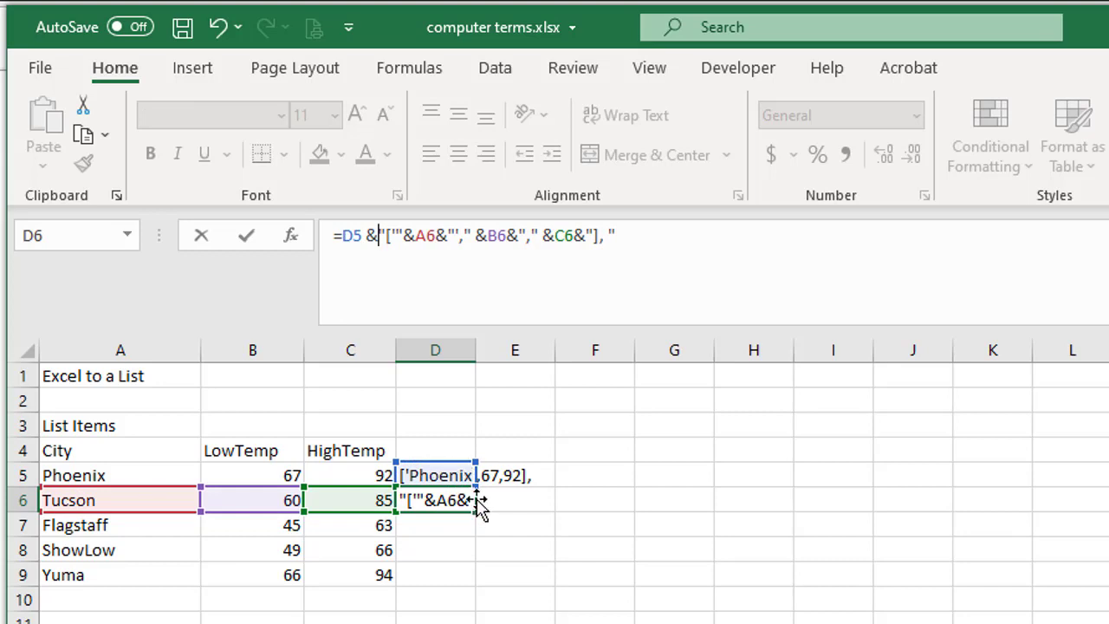
pyautogui.press('Return')
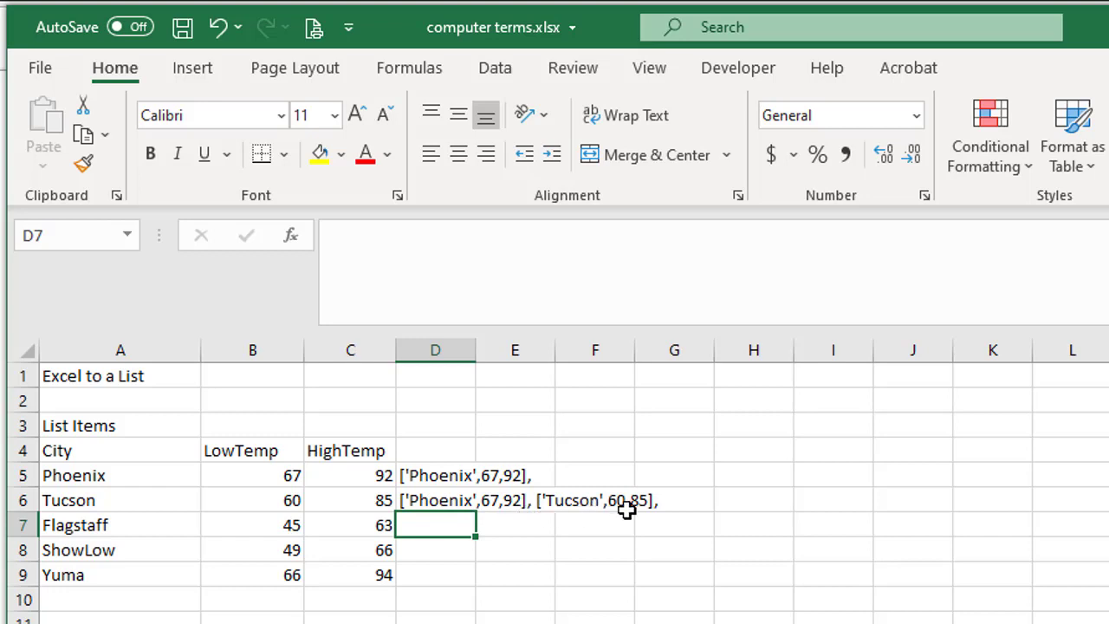
# - Fill the D6 formula down through D9 and select D9 with all five cities
pyautogui.click(460, 503)
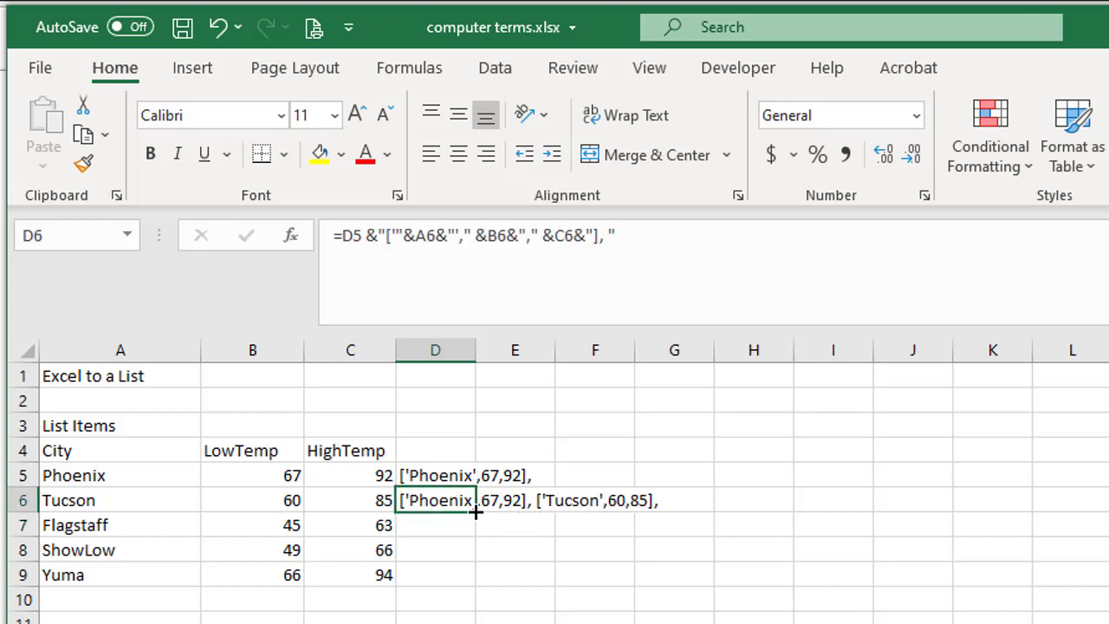
pyautogui.moveTo(475, 515); pyautogui.dragTo(471, 591)
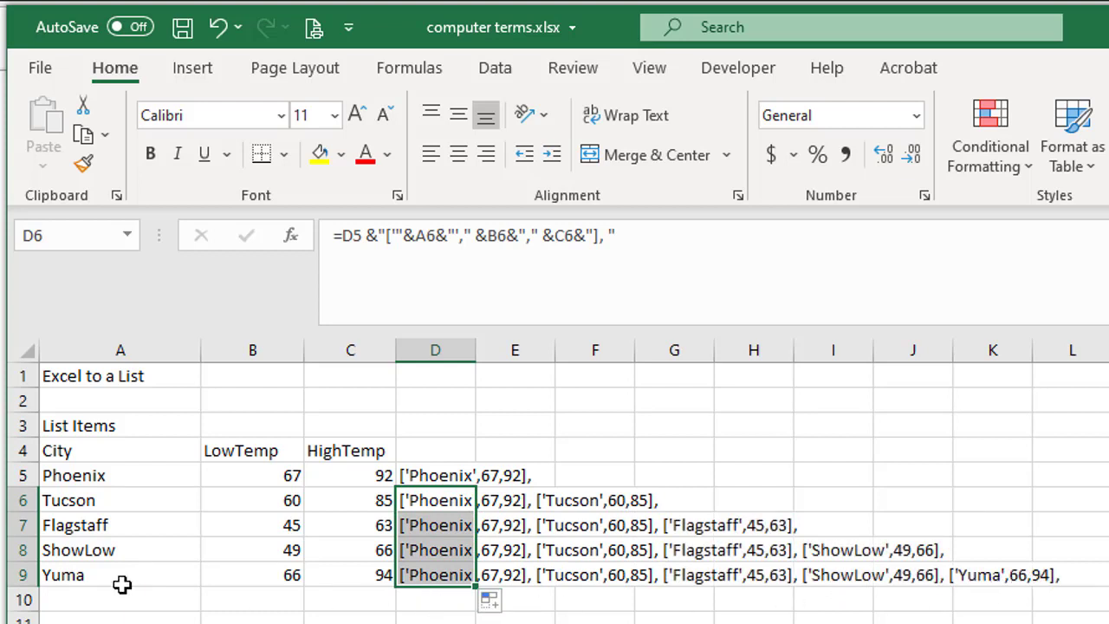
pyautogui.click(425, 578)
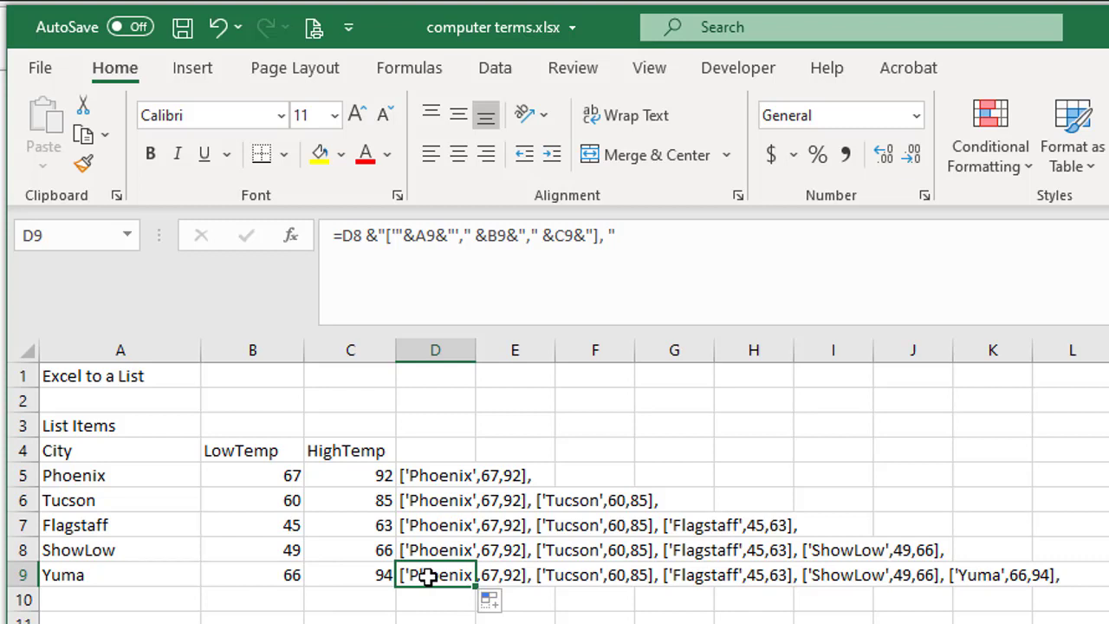
pyautogui.click(428, 578)
# - Copy D9's list into a new temps = line, adding an opening [ and removing the trailing comma
pyautogui.hotkey('ctrl', 'c')
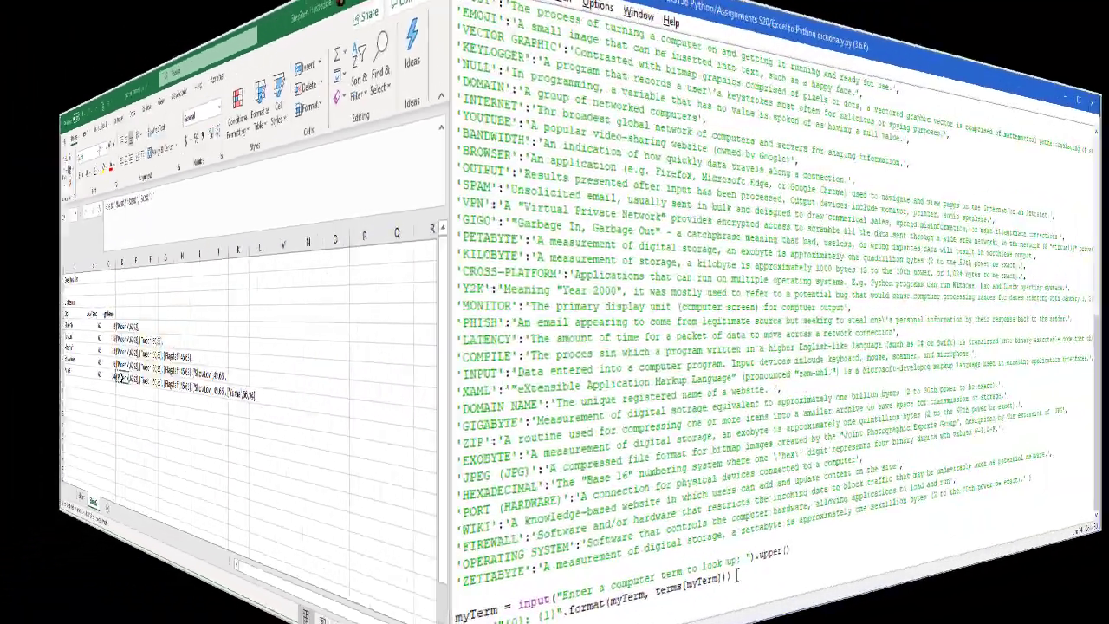
pyautogui.press('Return')
pyautogui.press('Return')
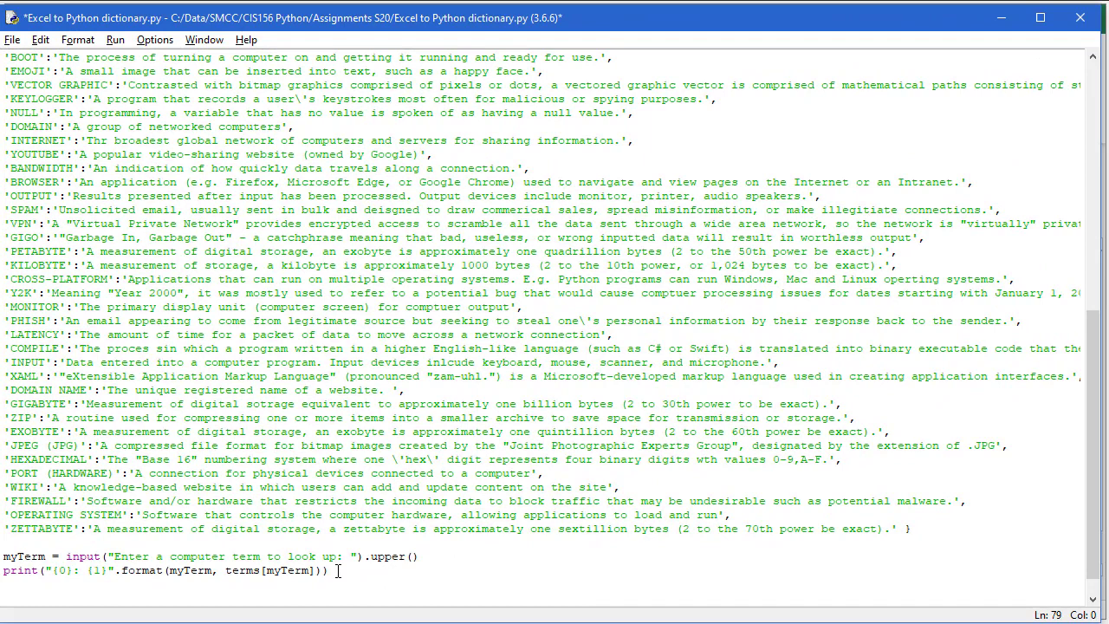
pyautogui.write('temps =')
pyautogui.hotkey('ctrl', 'v')
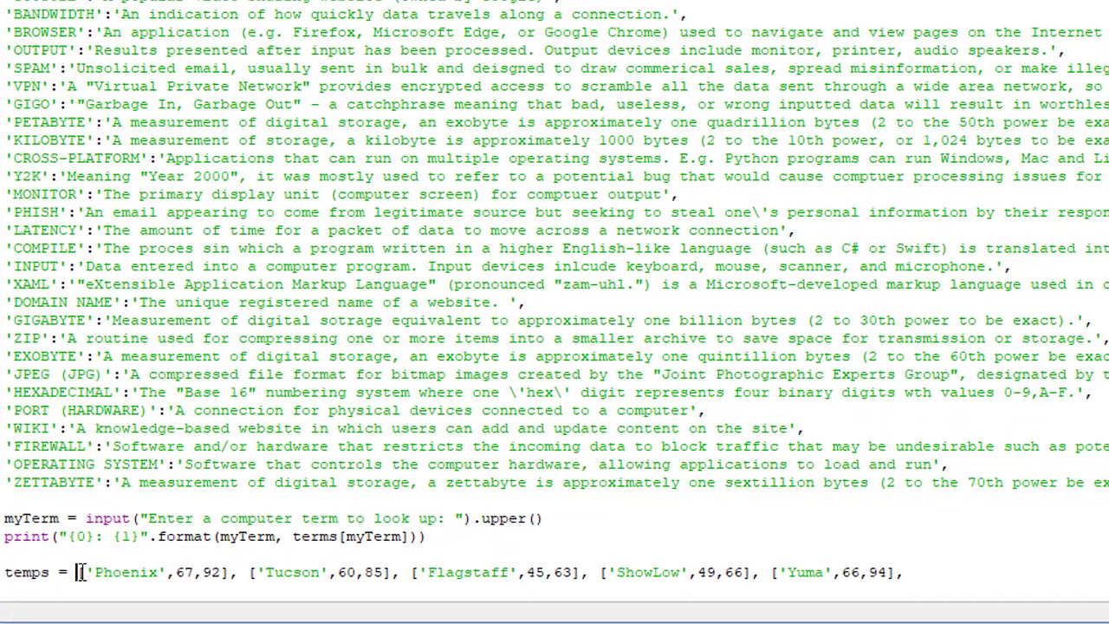
pyautogui.click(60, 584)
pyautogui.write('[')
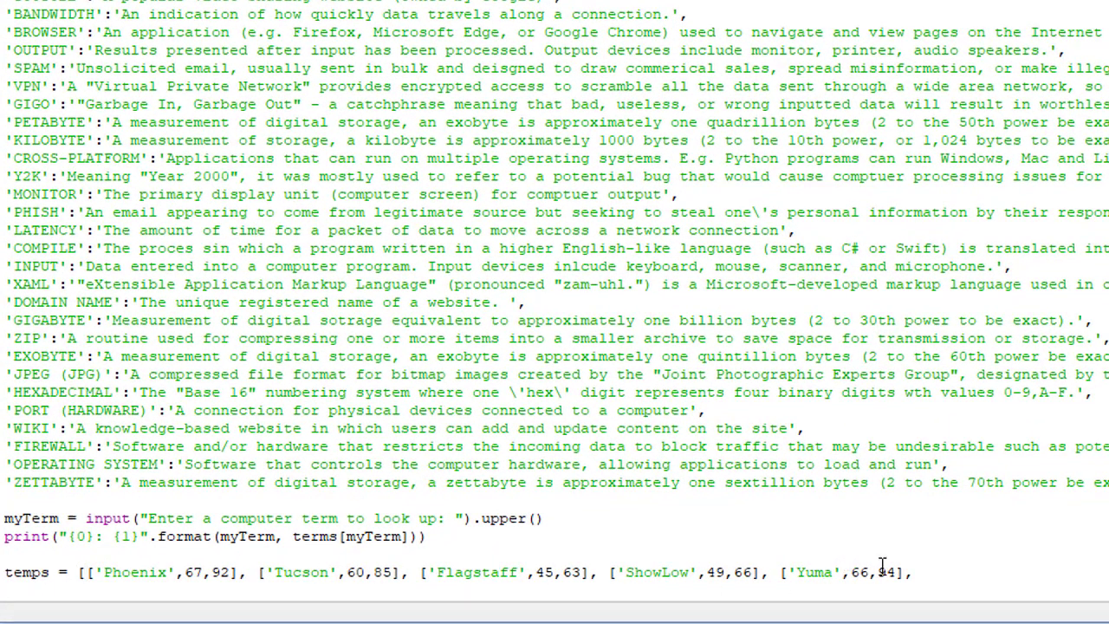
pyautogui.click(911, 572)
pyautogui.press('BackSpace')
# - Close the temps list and add a print line formatting temps[3][0], [3][1] and [3][2] into a sentence
pyautogui.write(']')
pyautogui.press('Return')
pyautogui.write('print("')
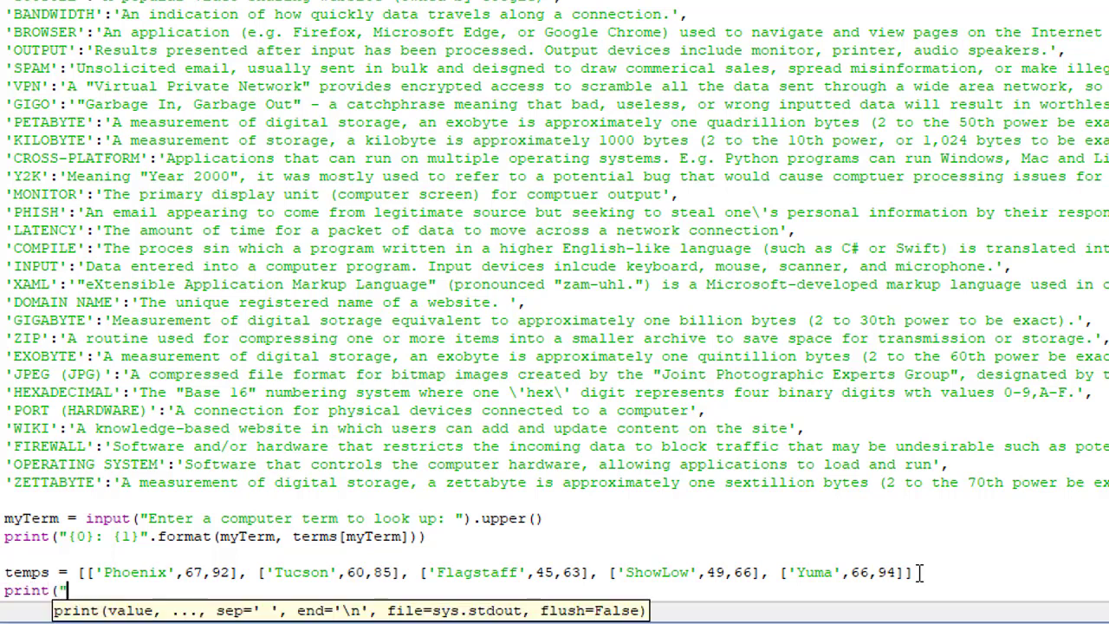
pyautogui.write('{0} had a ')
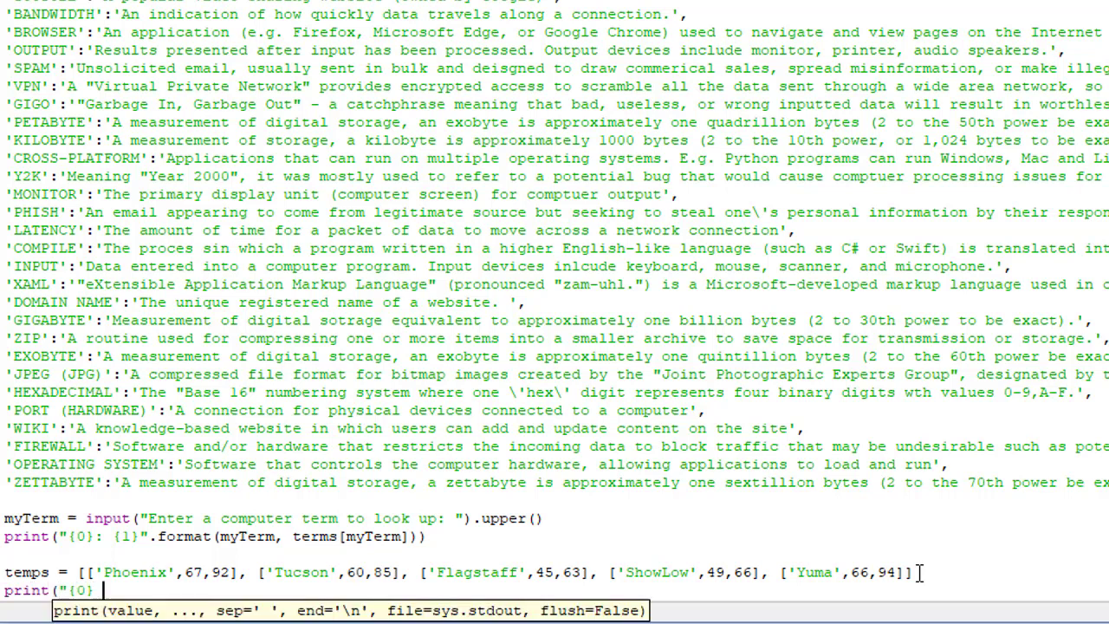
pyautogui.write('low temp of')
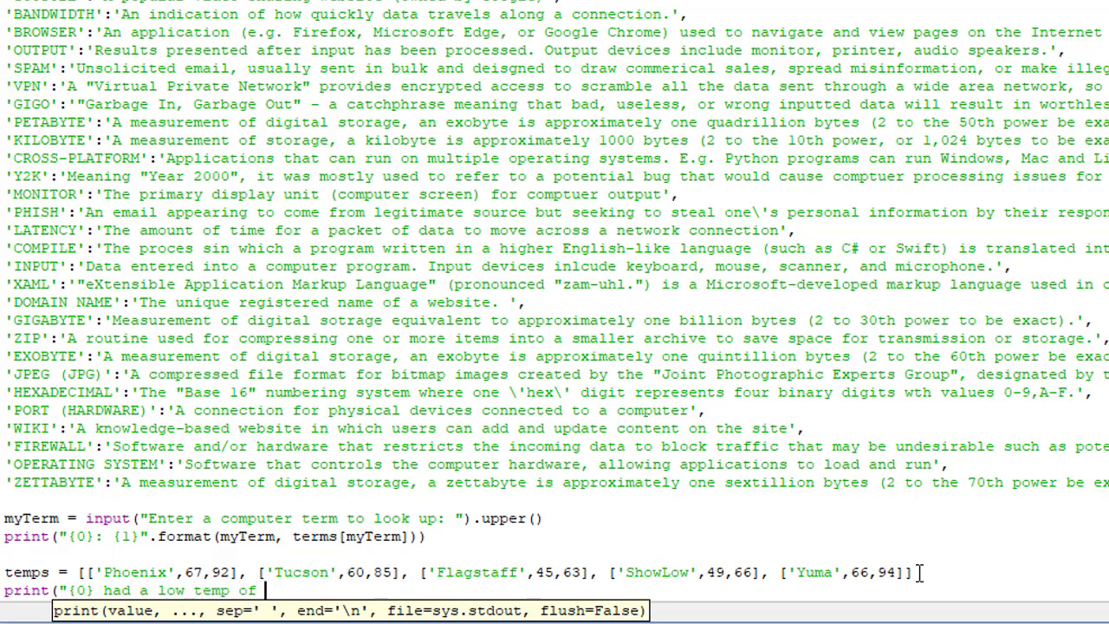
pyautogui.write(' {1} and a hig')
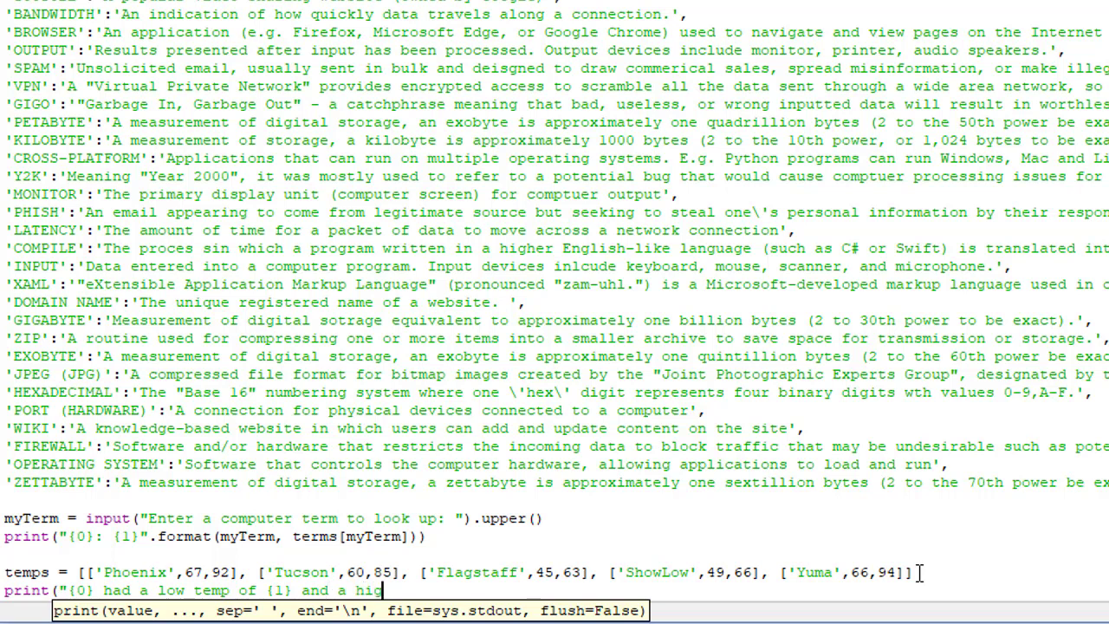
pyautogui.write('h temp of {2')
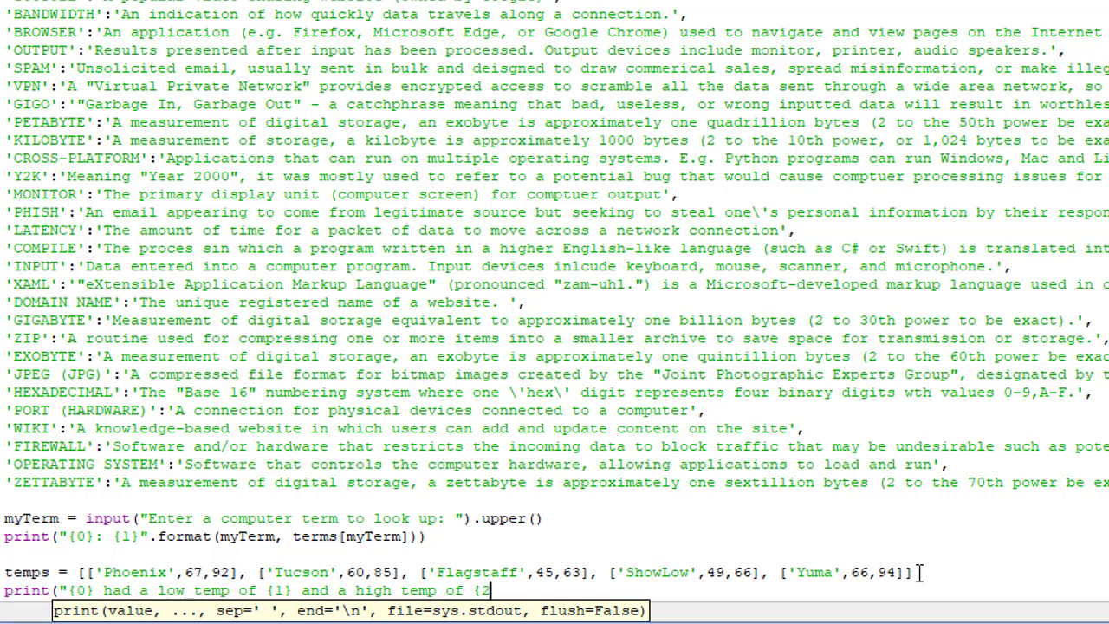
pyautogui.write('}.".format(')
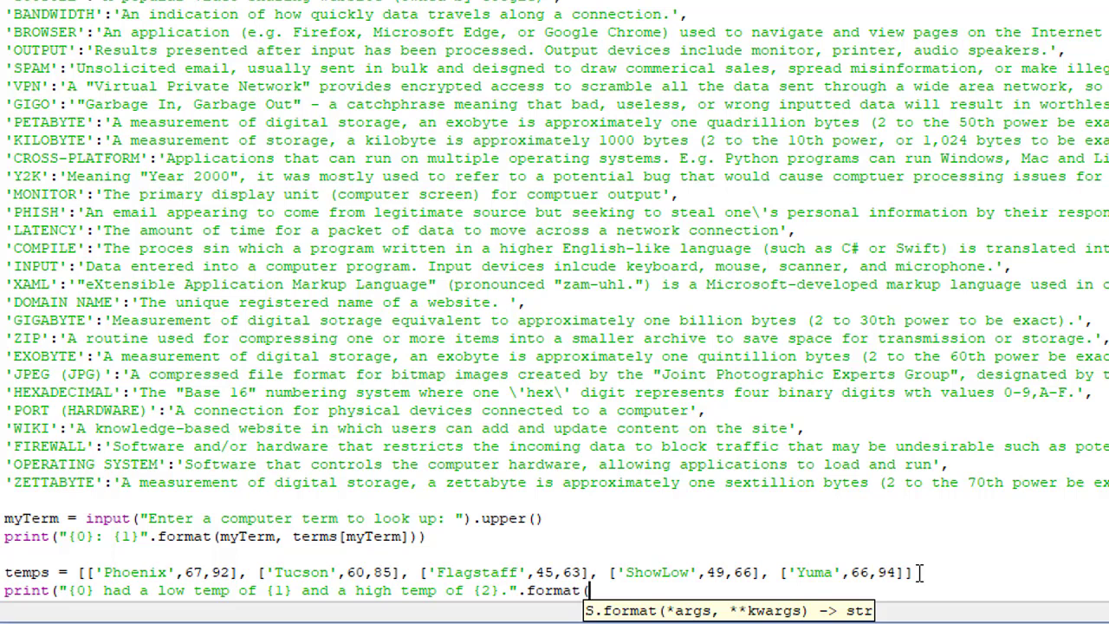
pyautogui.write('temp')
pyautogui.write('s')
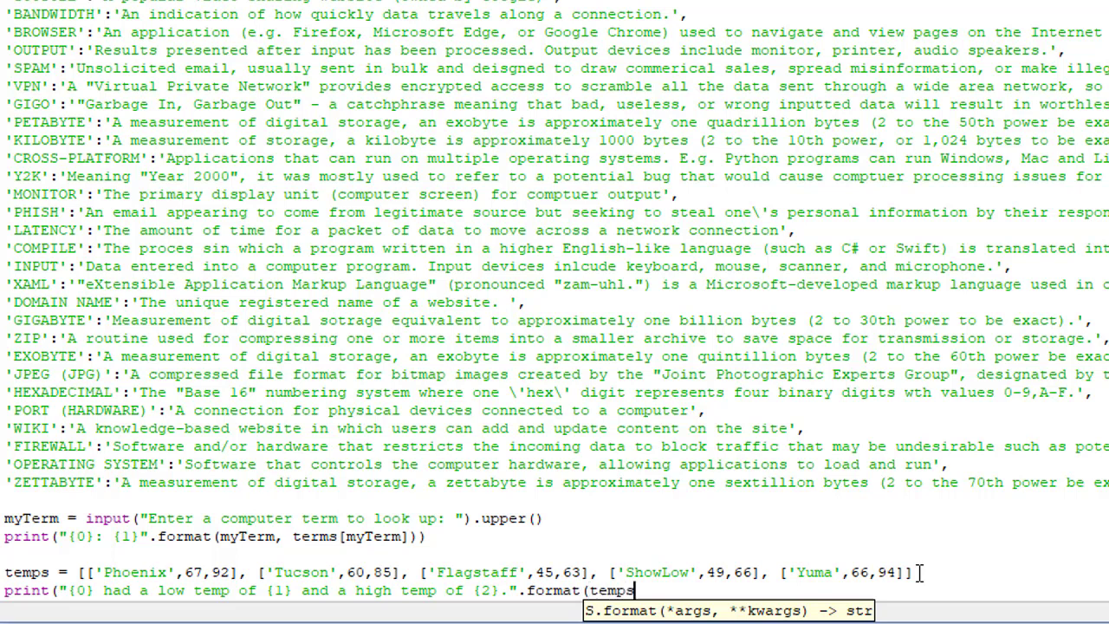
pyautogui.write('[3][')
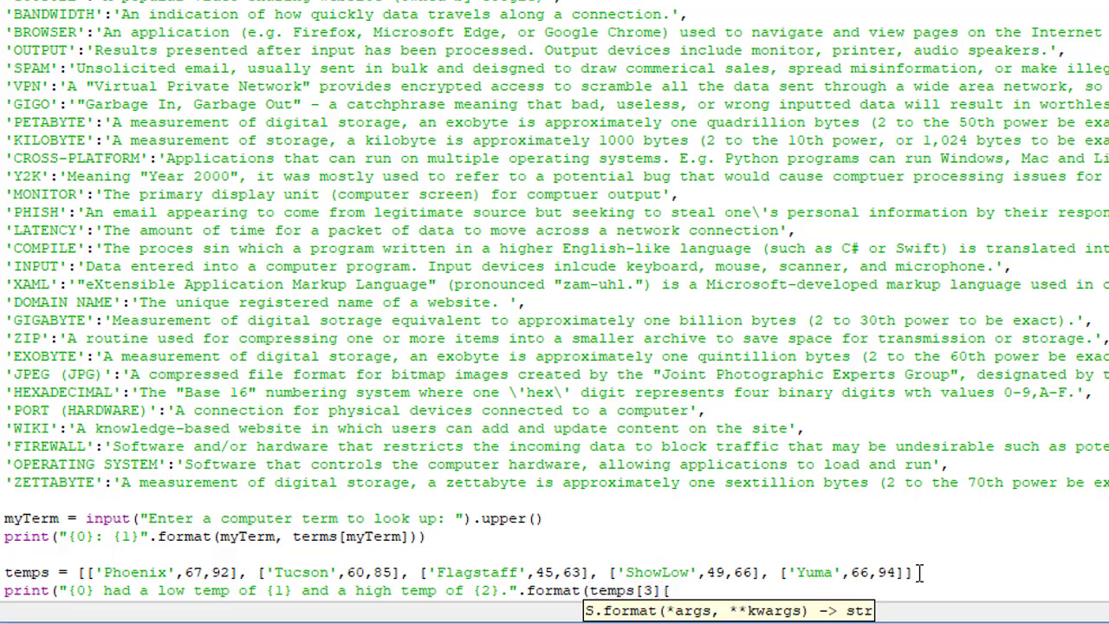
pyautogui.write('0],temps[3]')
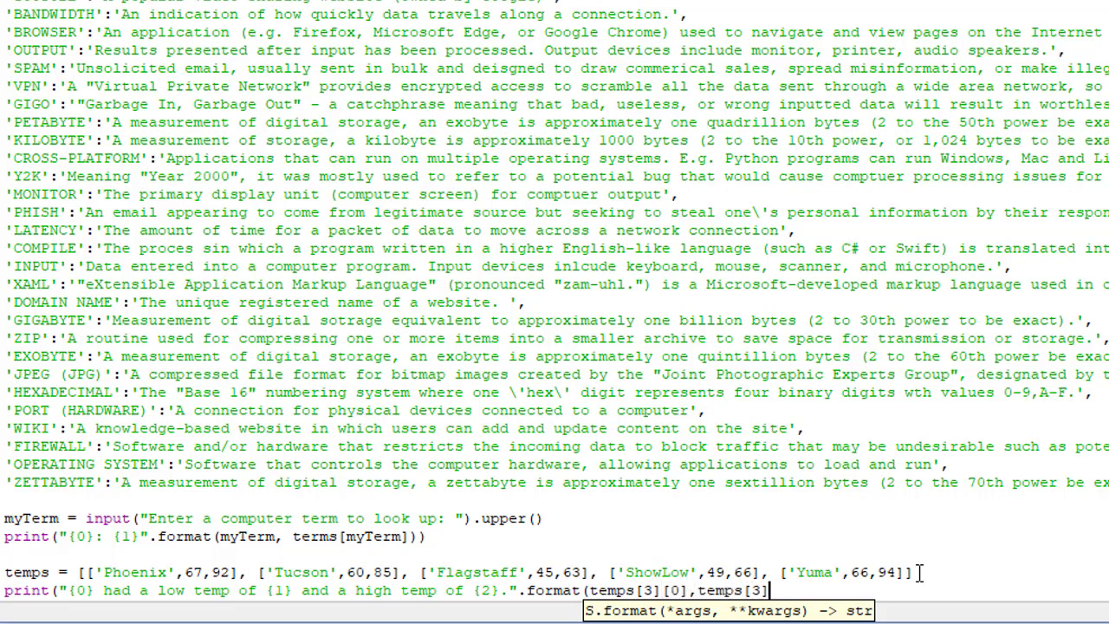
pyautogui.write('[1],temps[3')
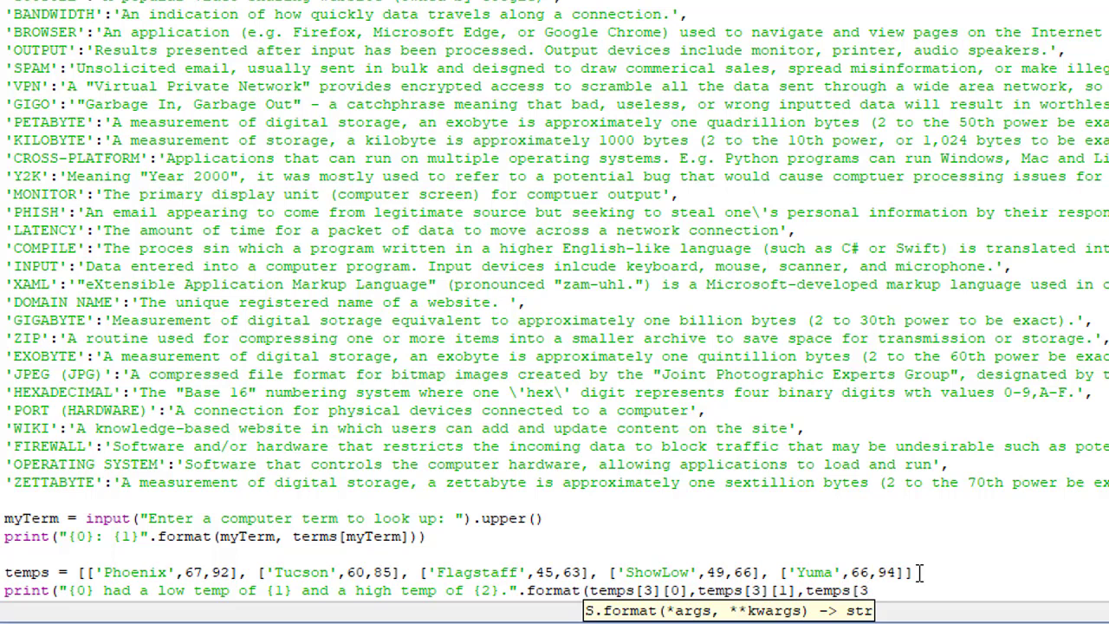
pyautogui.write('][2]))')
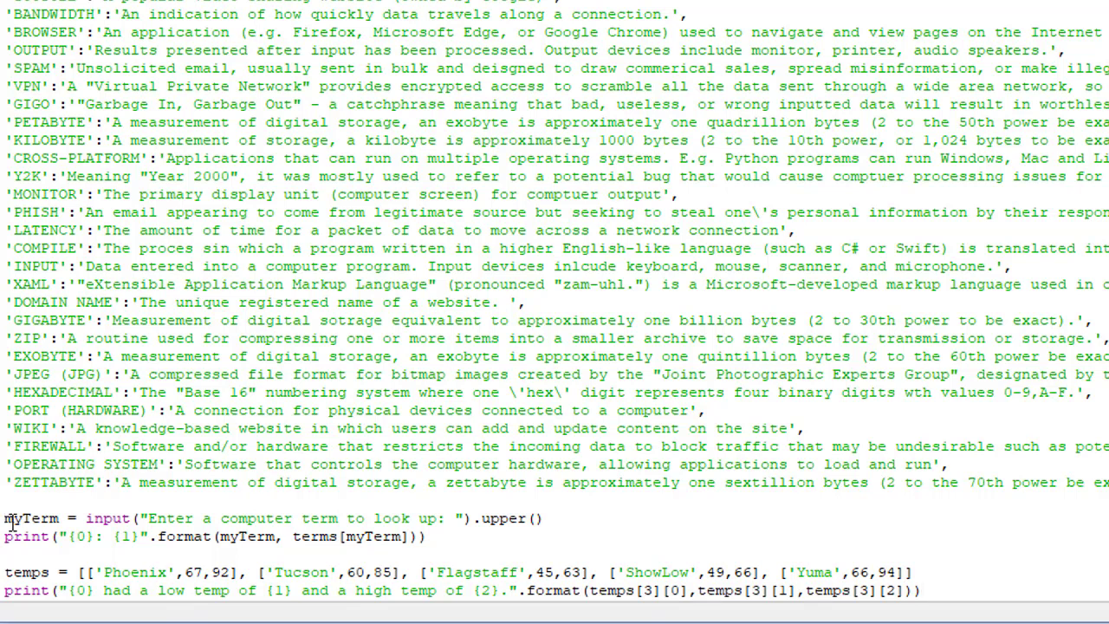
# - Comment out the myTerm line and its lookup print line with #
pyautogui.click(5, 518)
pyautogui.write('#')
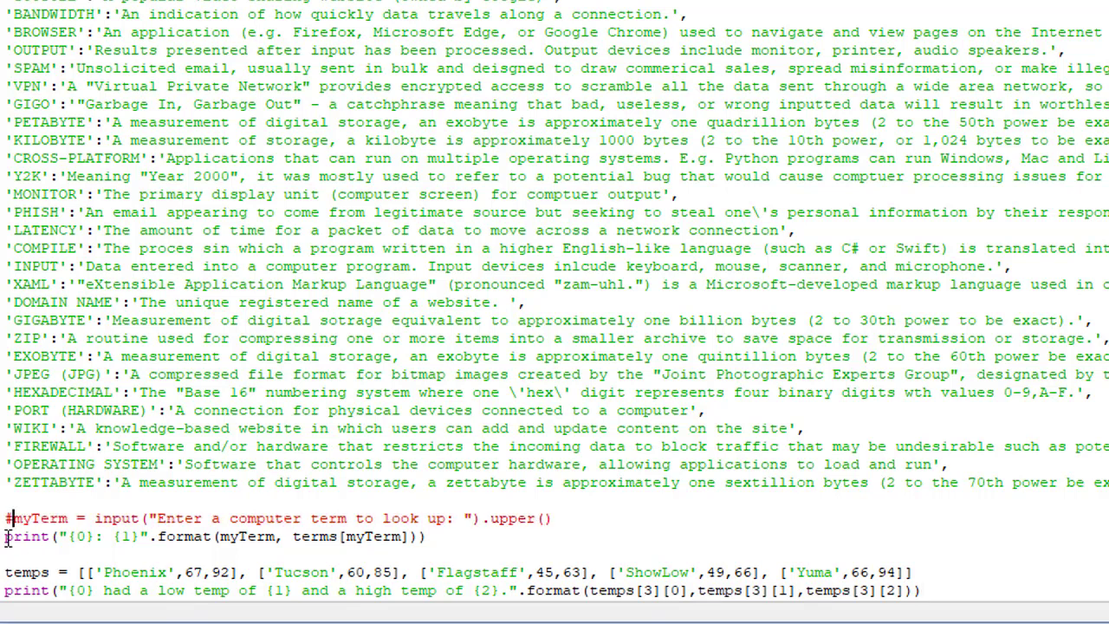
pyautogui.click(5, 537)
pyautogui.write('#')
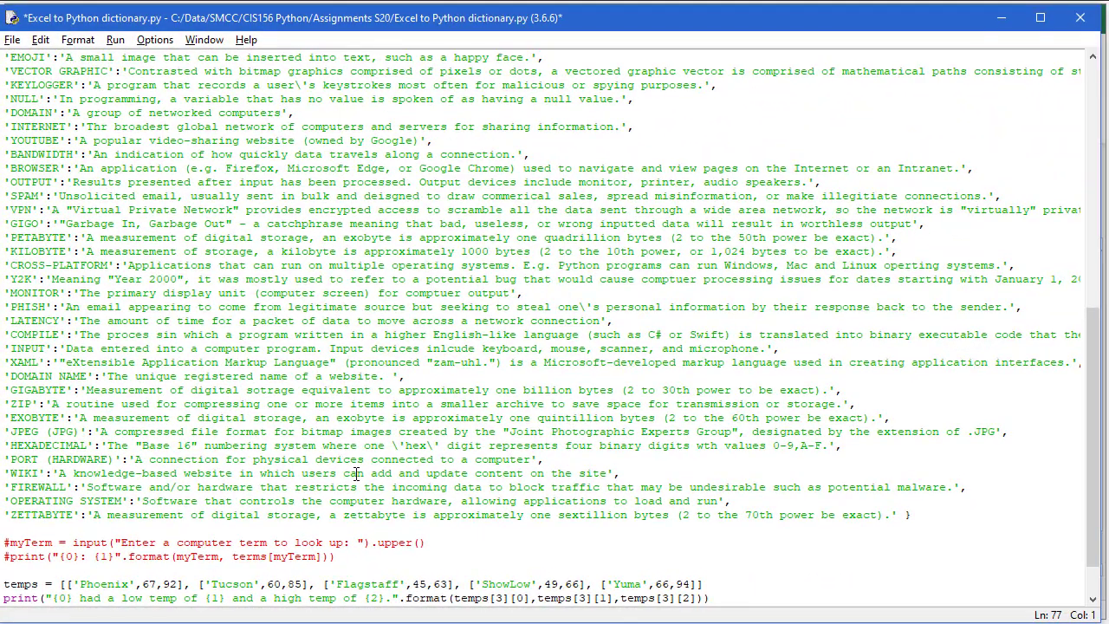
# - Save and run the script, showing ShowLow's low of 49 and high of 66 in the Shell
pyautogui.click(115, 40)
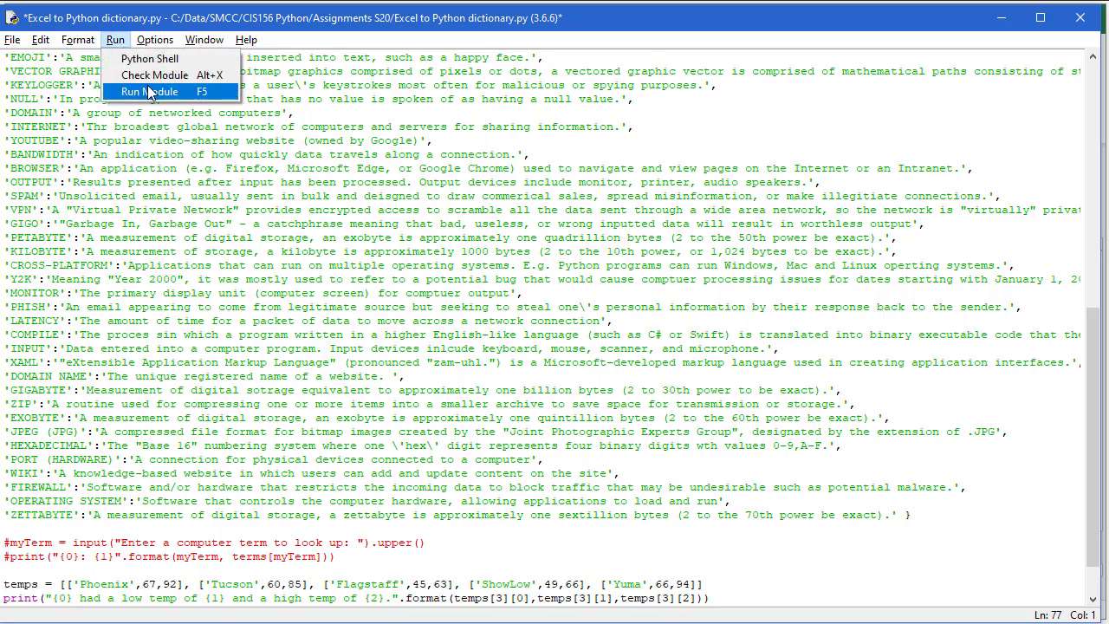
pyautogui.click(149, 92)
pyautogui.click(664, 378)
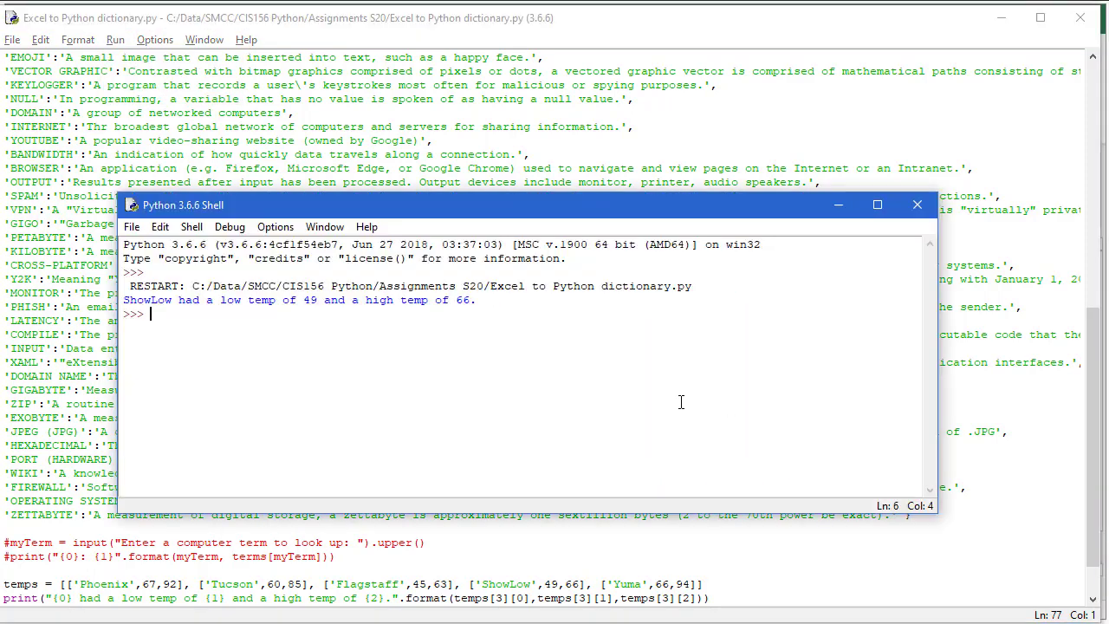
pyautogui.moveTo(380, 211); pyautogui.dragTo(384, 169)
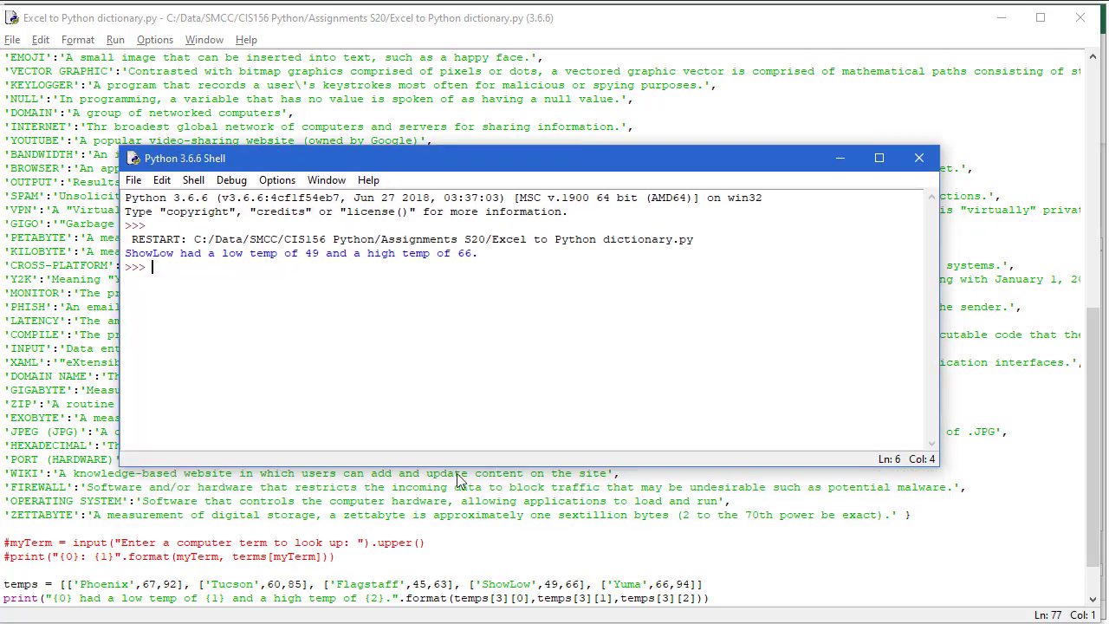